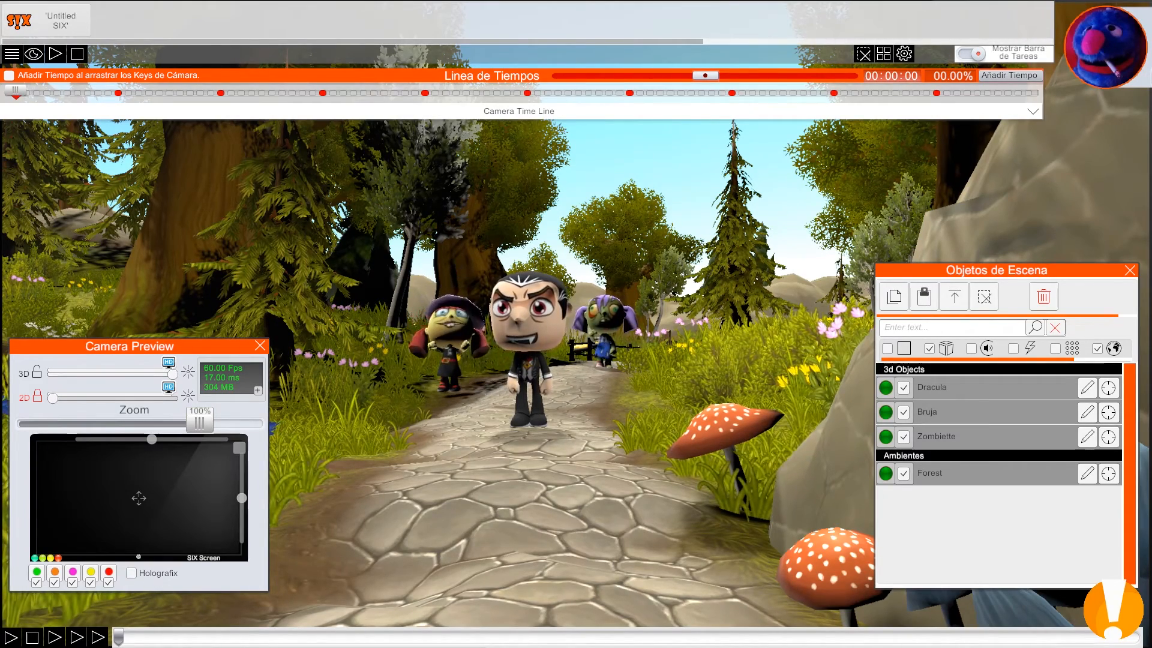
# Step: Preview the scene, expand the camera timeline and place the Camera Options window over the scene objects list
pyautogui.click(34, 54)
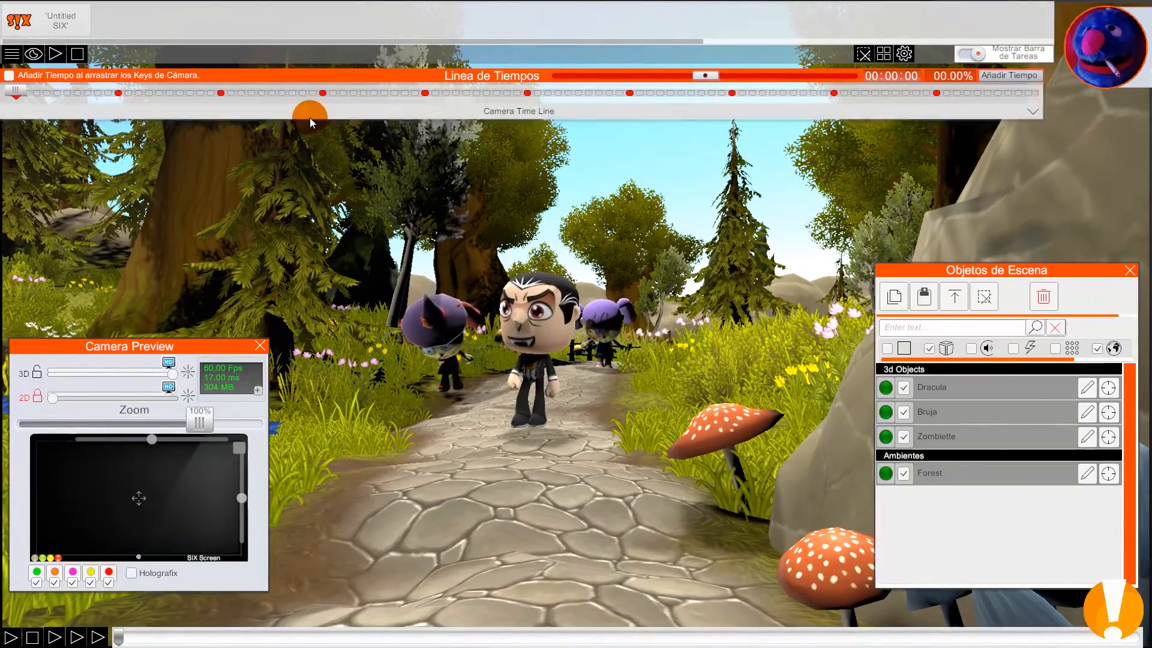
pyautogui.click(309, 112)
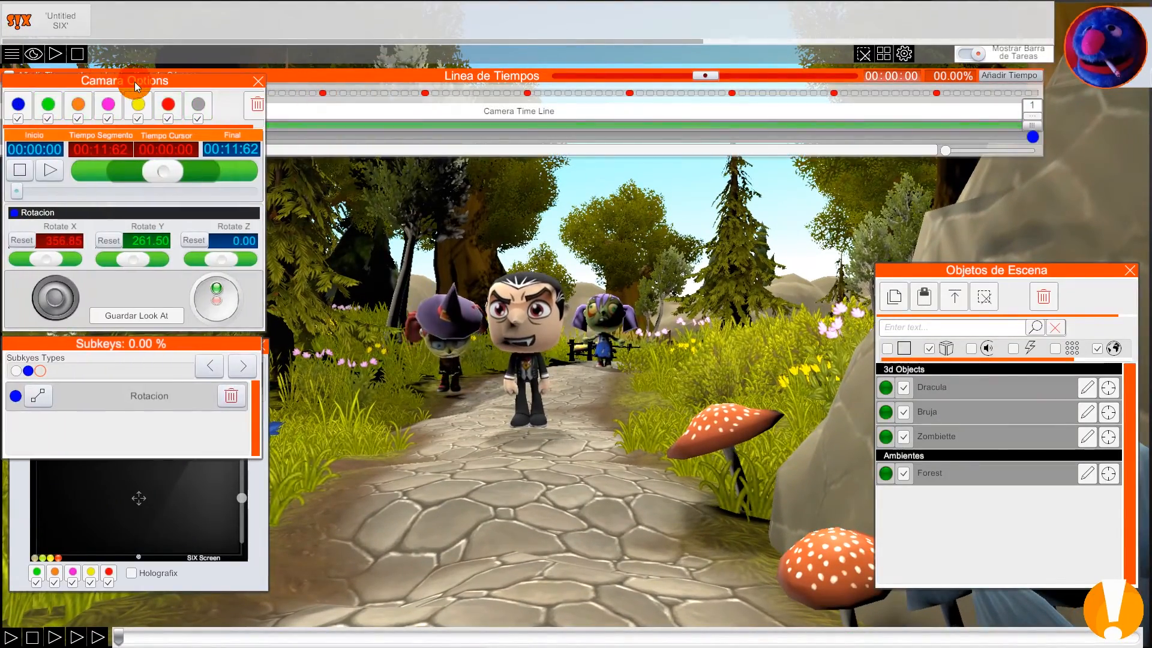
pyautogui.moveTo(127, 81); pyautogui.dragTo(140, 85)
pyautogui.click(205, 110)
pyautogui.click(16, 109)
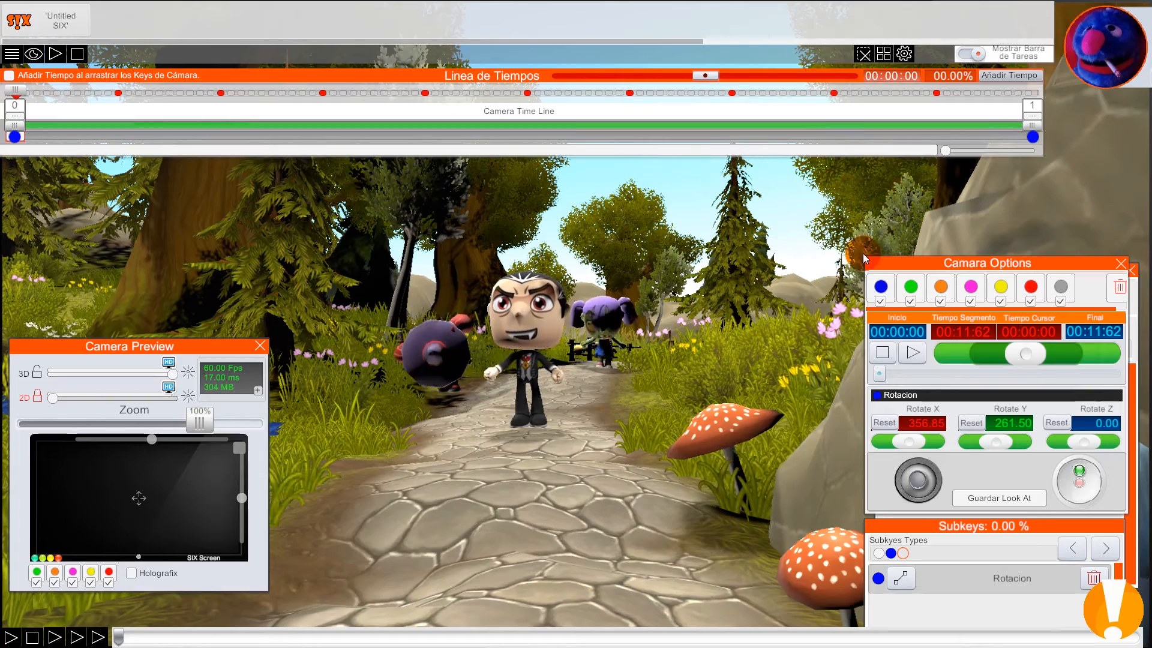
# Step: Show the camera's Zoom settings and increase the zoom at the start of the timeline for a close view of Dracula
pyautogui.click(940, 286)
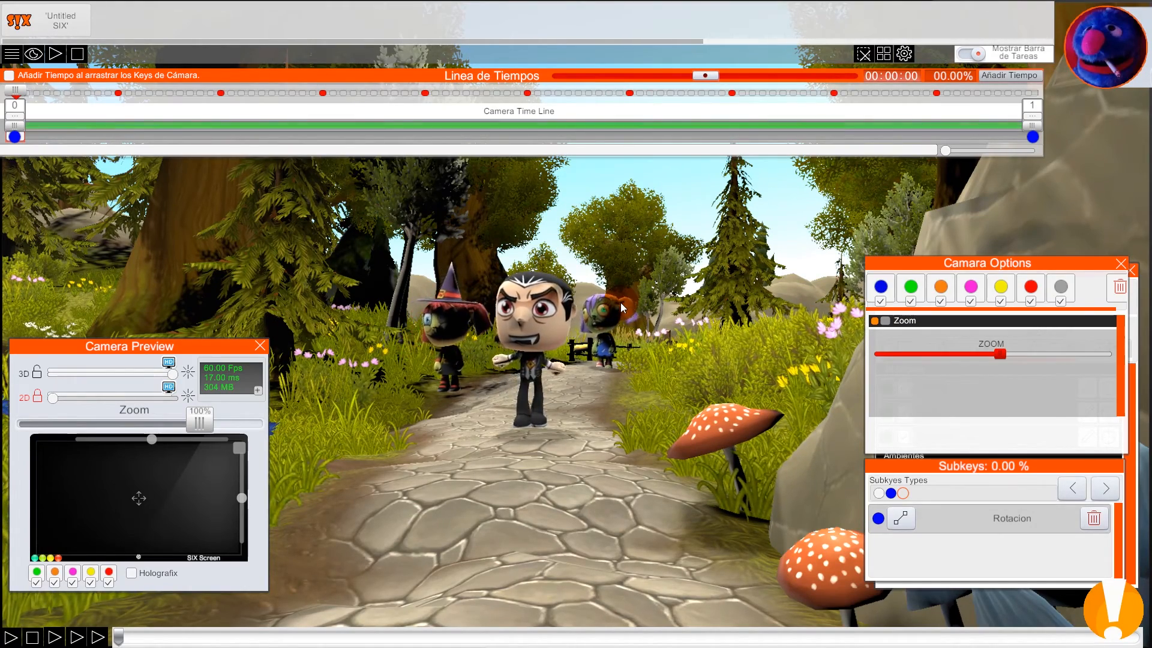
pyautogui.moveTo(1000, 353); pyautogui.dragTo(1083, 372)
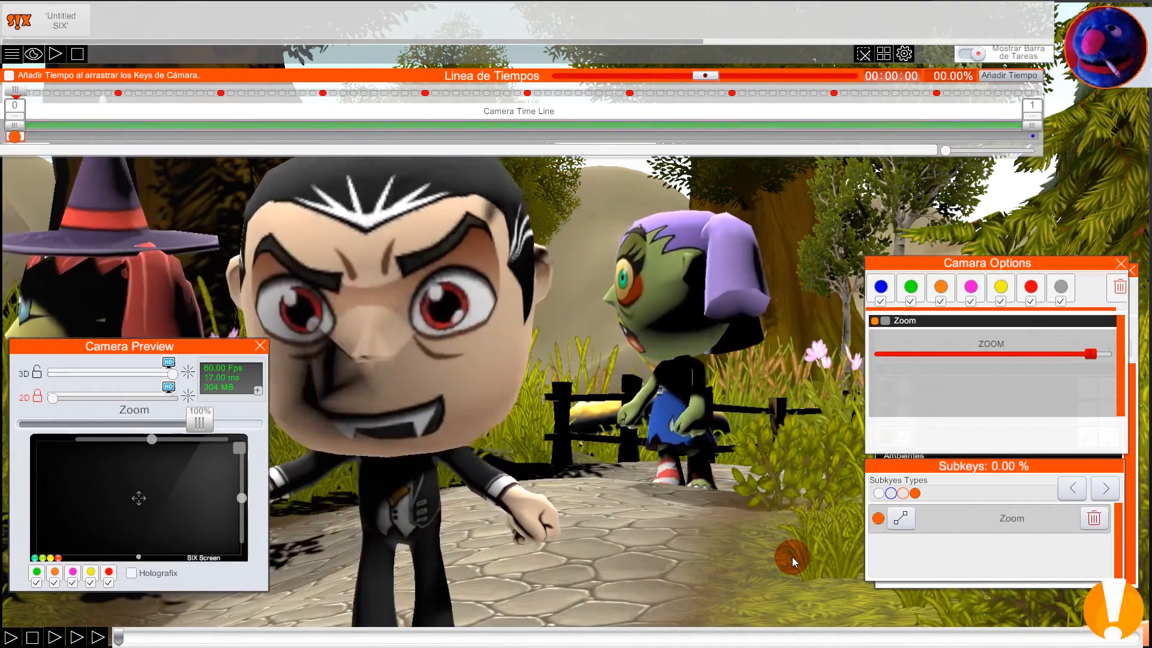
# Step: Move out of the camera into director mode and turn on Ver el Enfoque de Cámara
pyautogui.moveTo(792, 556); pyautogui.dragTo(818, 589, button='right')
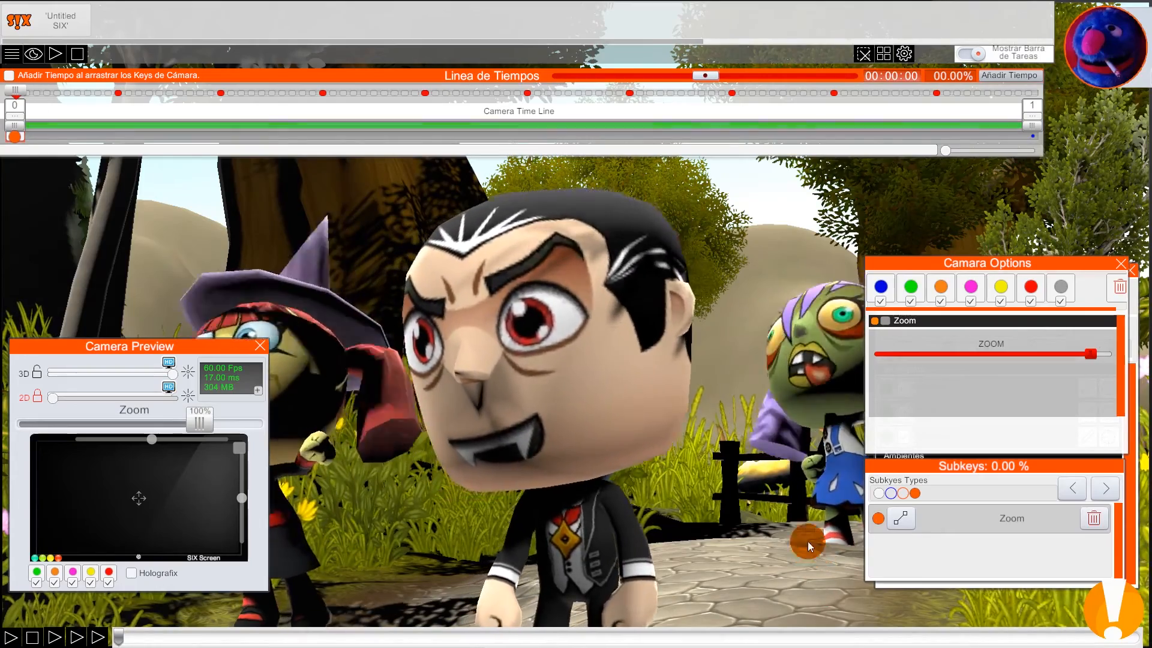
pyautogui.scroll(-5, 823, 212)
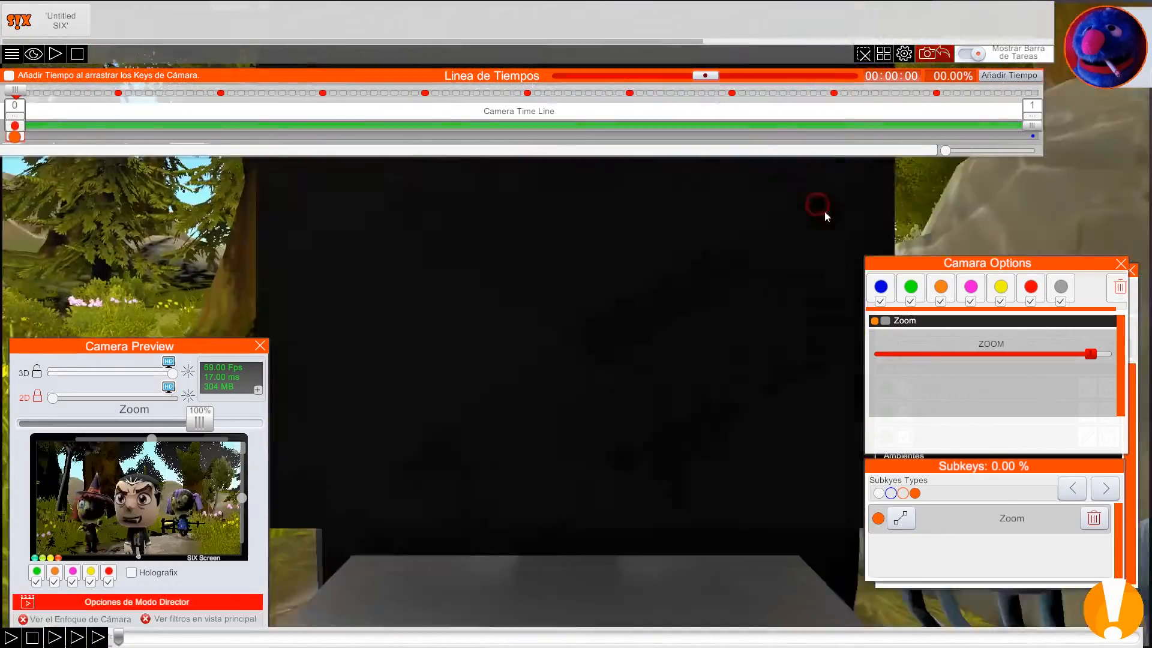
pyautogui.moveTo(789, 236); pyautogui.dragTo(732, 263, button='right')
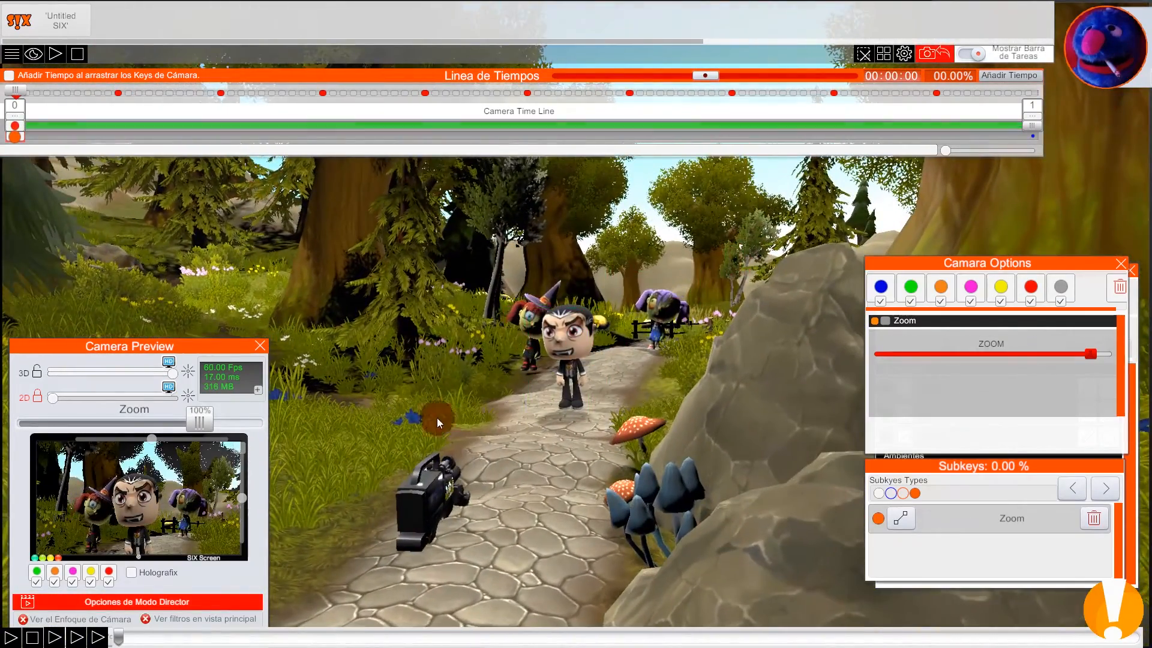
pyautogui.click(23, 619)
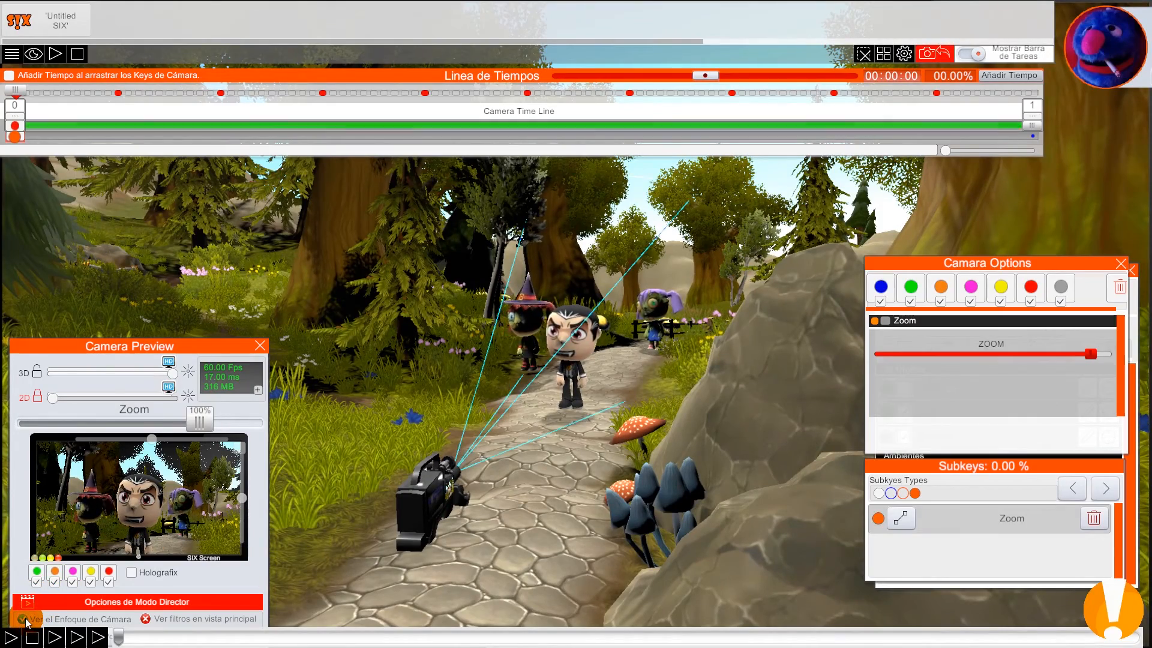
pyautogui.moveTo(20, 91)
pyautogui.mouseDown()
pyautogui.moveTo(35, 91)
pyautogui.moveTo(2, 96)
pyautogui.mouseUp()
# Step: Fine-tune the camera zoom at the start of the timeline so that all three characters fit in the preview
pyautogui.moveTo(1090, 354)
pyautogui.mouseDown()
pyautogui.moveTo(977, 352)
pyautogui.moveTo(1085, 352)
pyautogui.moveTo(1028, 361)
pyautogui.moveTo(1098, 357)
pyautogui.moveTo(1043, 360)
pyautogui.moveTo(1087, 363)
pyautogui.moveTo(1046, 368)
pyautogui.moveTo(1091, 375)
pyautogui.mouseUp()
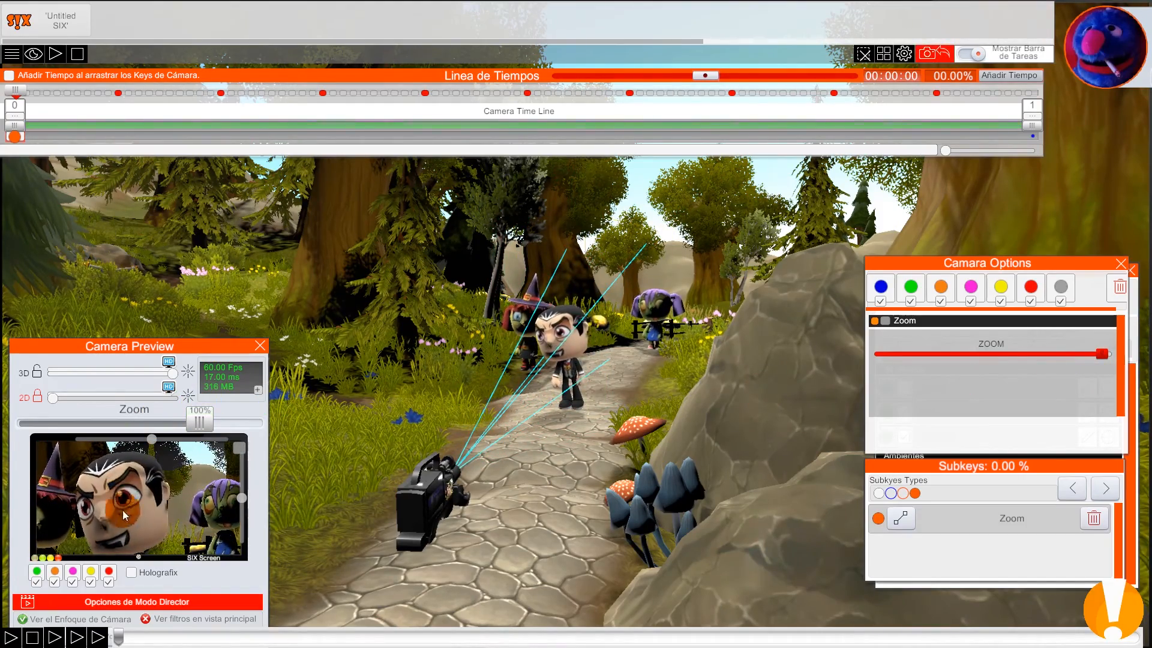
pyautogui.moveTo(1102, 355)
pyautogui.mouseDown()
pyautogui.moveTo(1067, 355)
pyautogui.moveTo(1100, 353)
pyautogui.moveTo(1086, 351)
pyautogui.mouseUp()
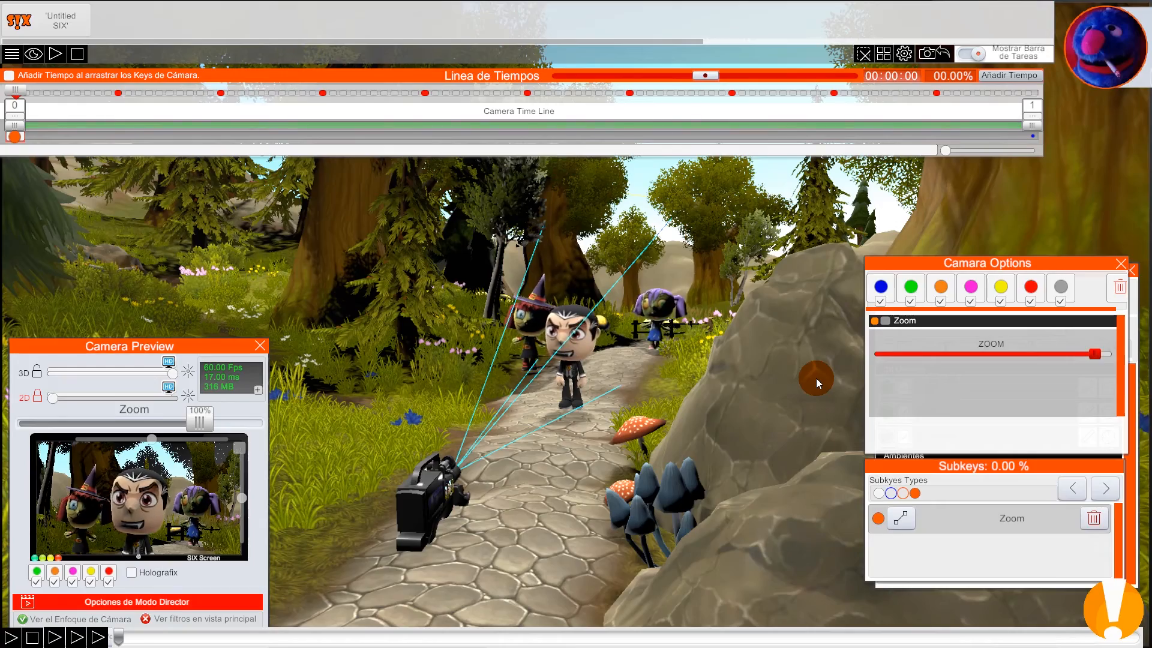
pyautogui.moveTo(18, 93)
pyautogui.mouseDown()
pyautogui.moveTo(874, 128)
pyautogui.moveTo(8, 112)
pyautogui.mouseUp()
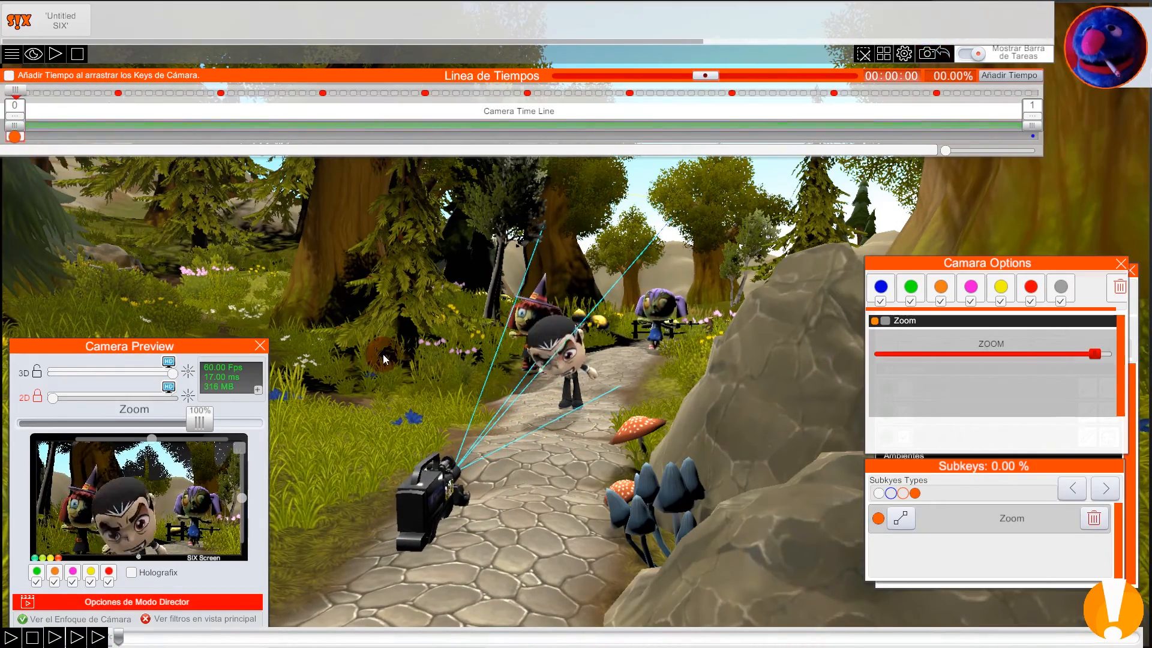
# Step: Lower the camera zoom at 50.17% of the timeline and return to the start
pyautogui.moveTo(16, 94); pyautogui.dragTo(585, 112)
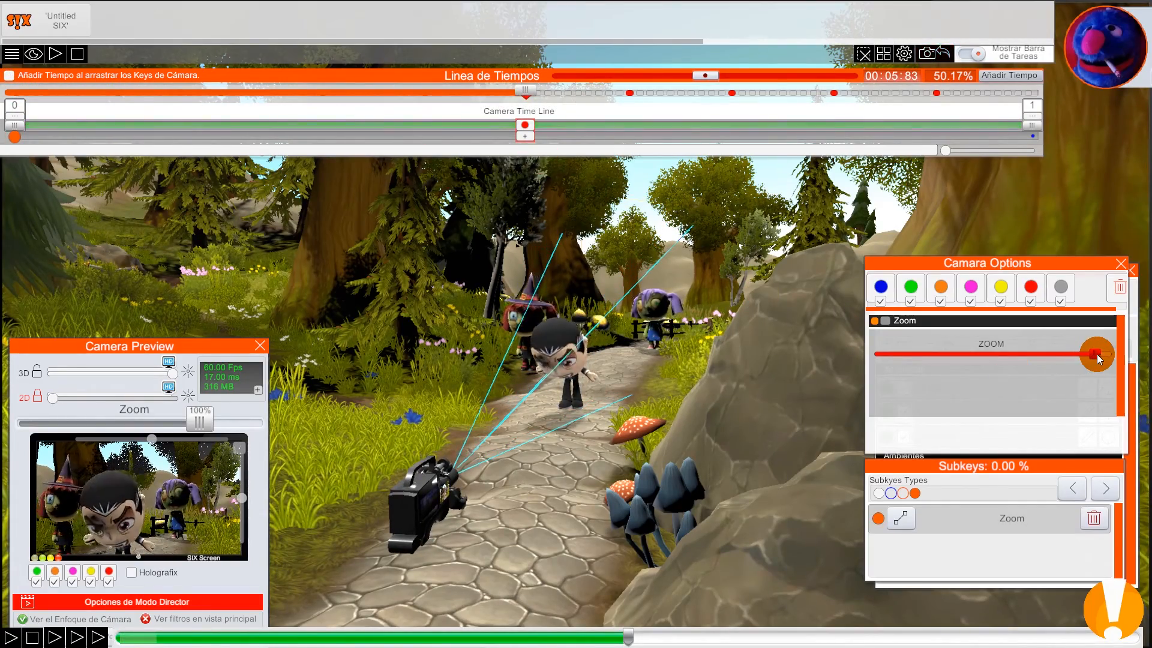
pyautogui.moveTo(1096, 353); pyautogui.dragTo(997, 354)
pyautogui.moveTo(520, 91); pyautogui.dragTo(3, 84)
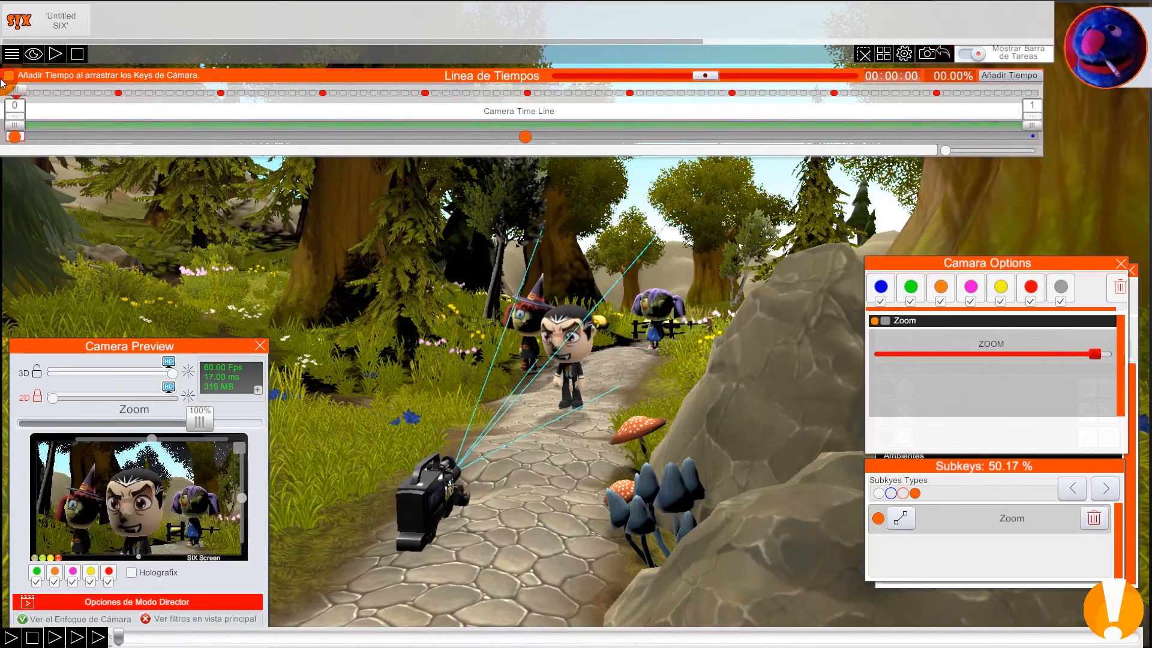
# Step: Leave director mode with Volver a la Cámara
pyautogui.moveTo(179, 351); pyautogui.dragTo(173, 282)
pyautogui.click(168, 570)
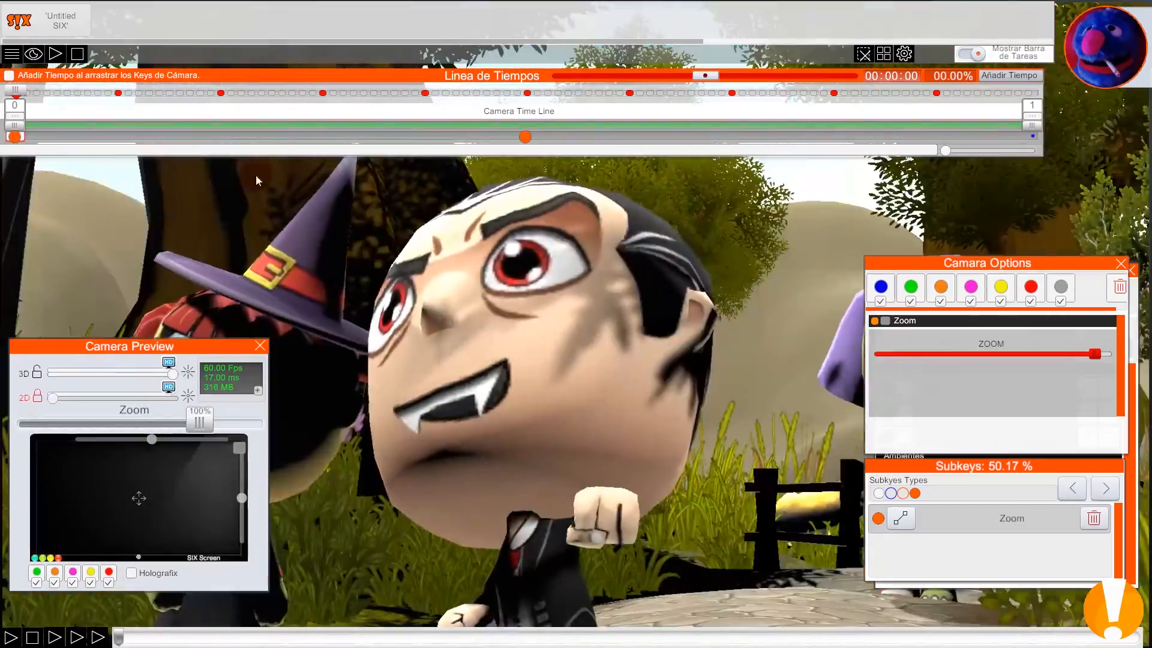
pyautogui.click(65, 112)
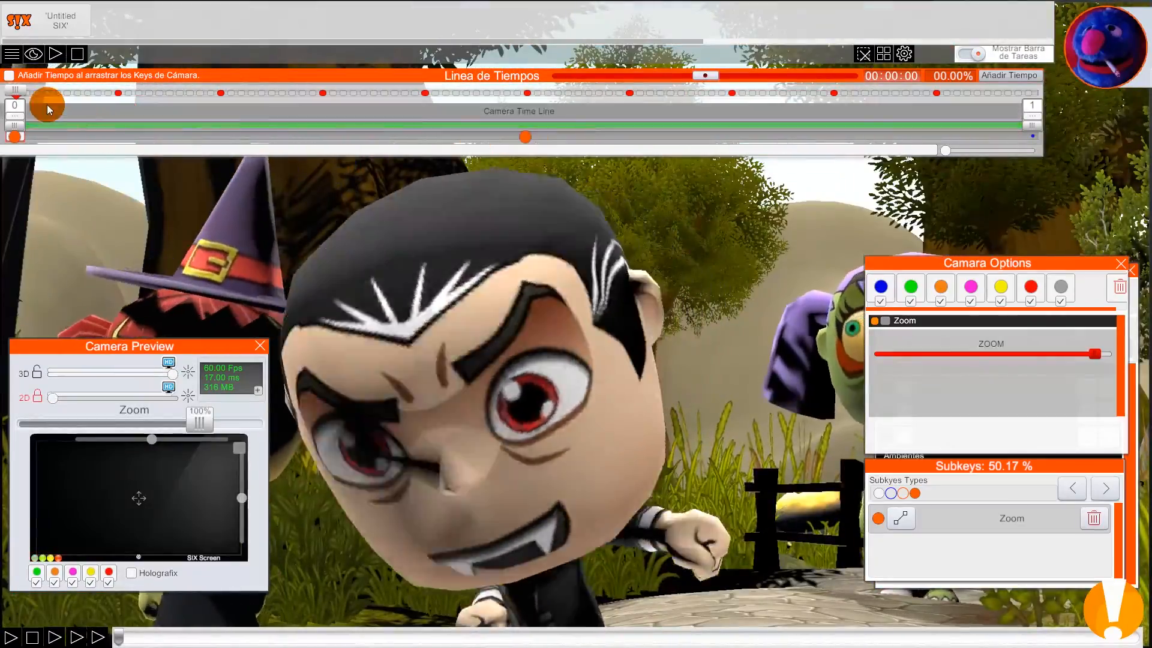
# Step: Lower the camera zoom to a far wide view at about 86% of the timeline and scrub through the change
pyautogui.moveTo(18, 92); pyautogui.dragTo(2, 191)
pyautogui.moveTo(47, 116); pyautogui.dragTo(894, 123)
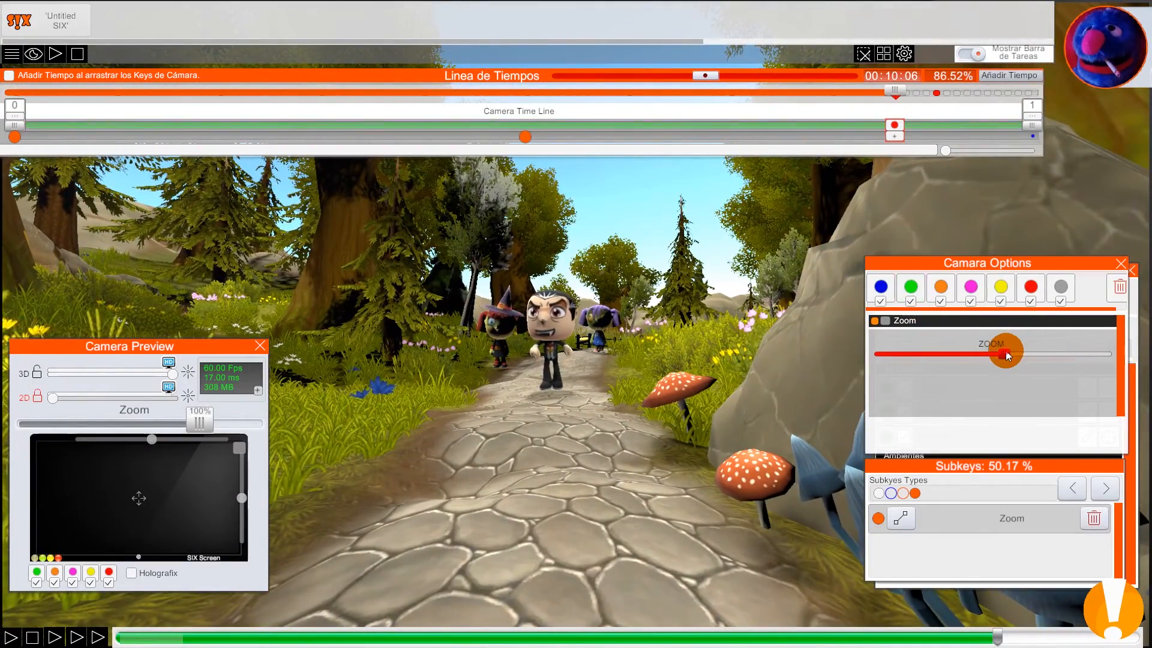
pyautogui.moveTo(1008, 355); pyautogui.dragTo(921, 361)
pyautogui.moveTo(895, 90)
pyautogui.mouseDown()
pyautogui.moveTo(214, 87)
pyautogui.moveTo(264, 87)
pyautogui.mouseUp()
pyautogui.moveTo(373, 81)
pyautogui.mouseDown()
pyautogui.moveTo(1033, 91)
pyautogui.moveTo(46, 90)
pyautogui.moveTo(788, 90)
pyautogui.mouseUp()
# Step: Delete the zoom keys at 86.65% and 50.17% of the camera timeline
pyautogui.click(895, 137)
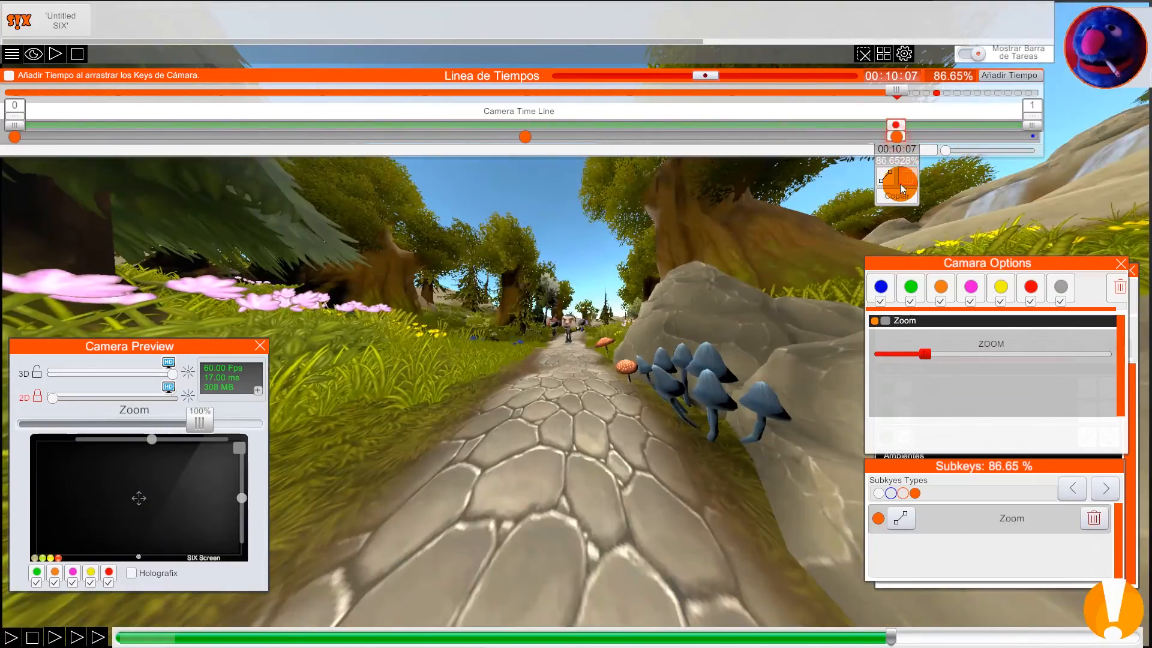
pyautogui.click(907, 177)
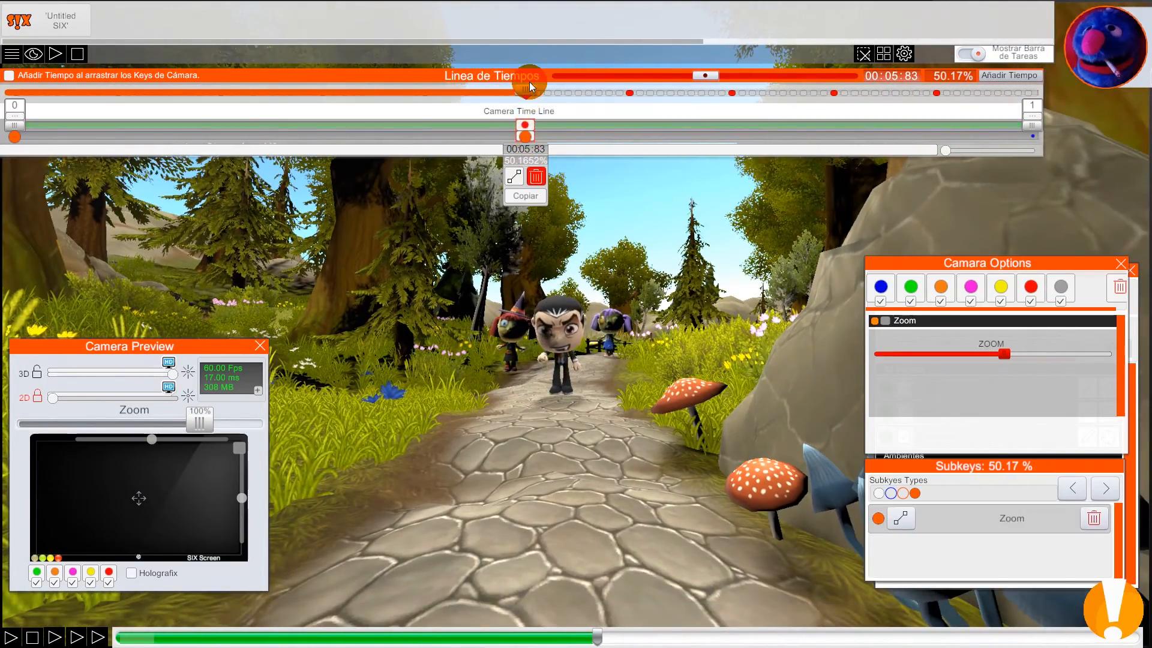
pyautogui.click(537, 180)
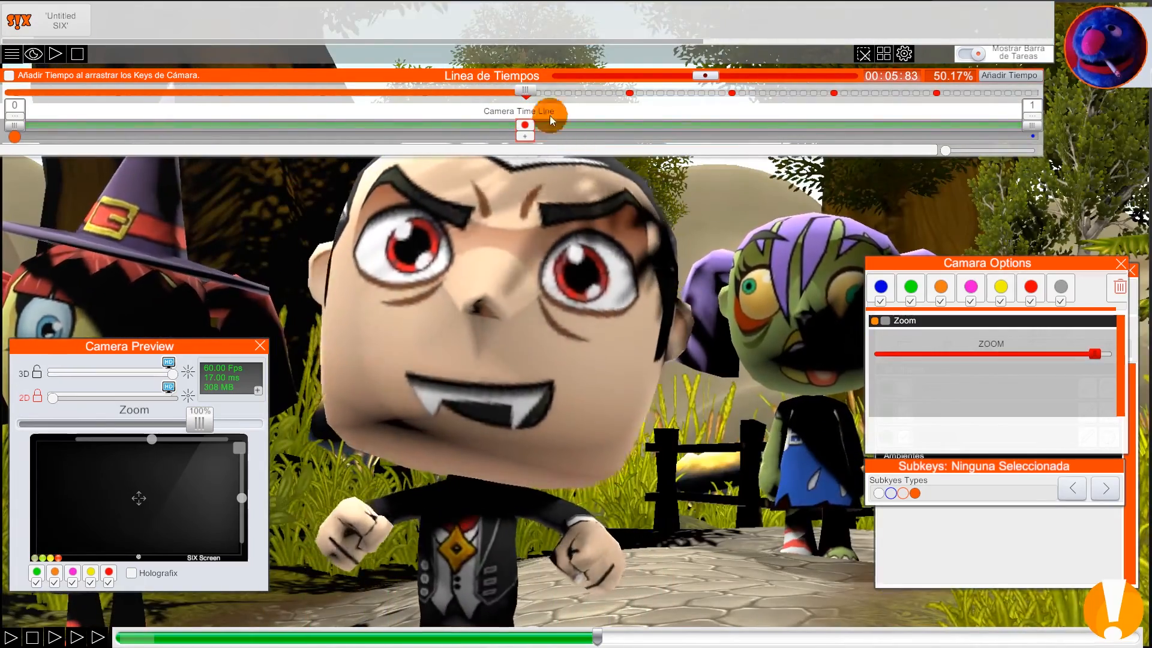
# Step: Examine the camera's field of view from above in director mode along the timeline, then return to the camera view
pyautogui.click(524, 92)
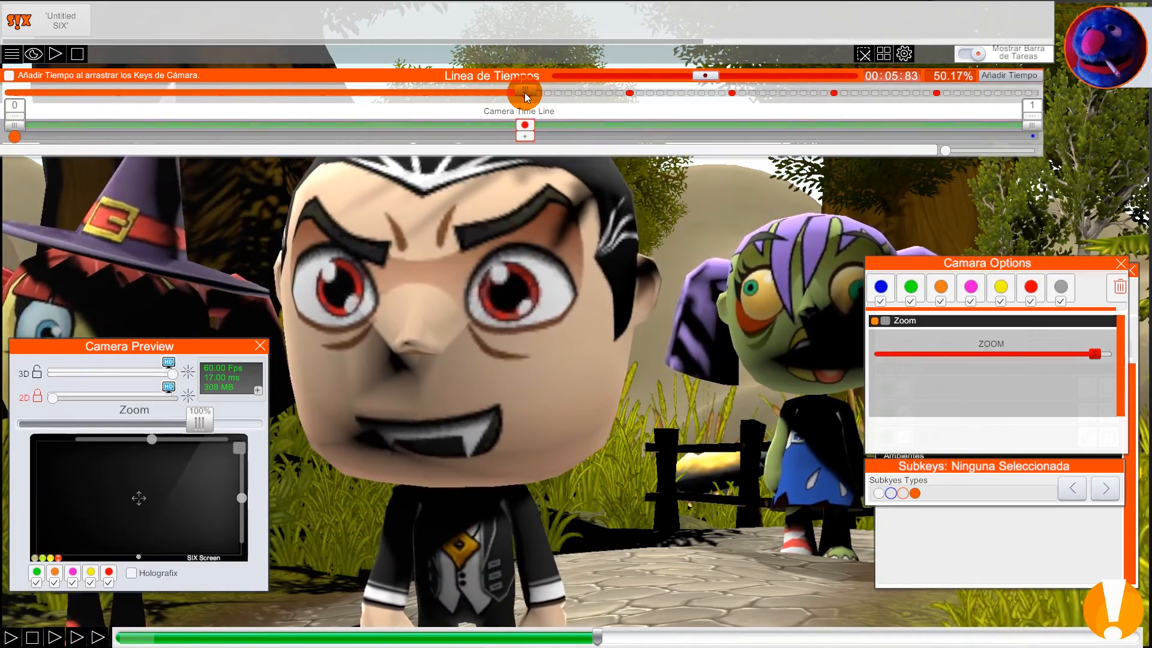
pyautogui.moveTo(525, 92); pyautogui.dragTo(2, 107)
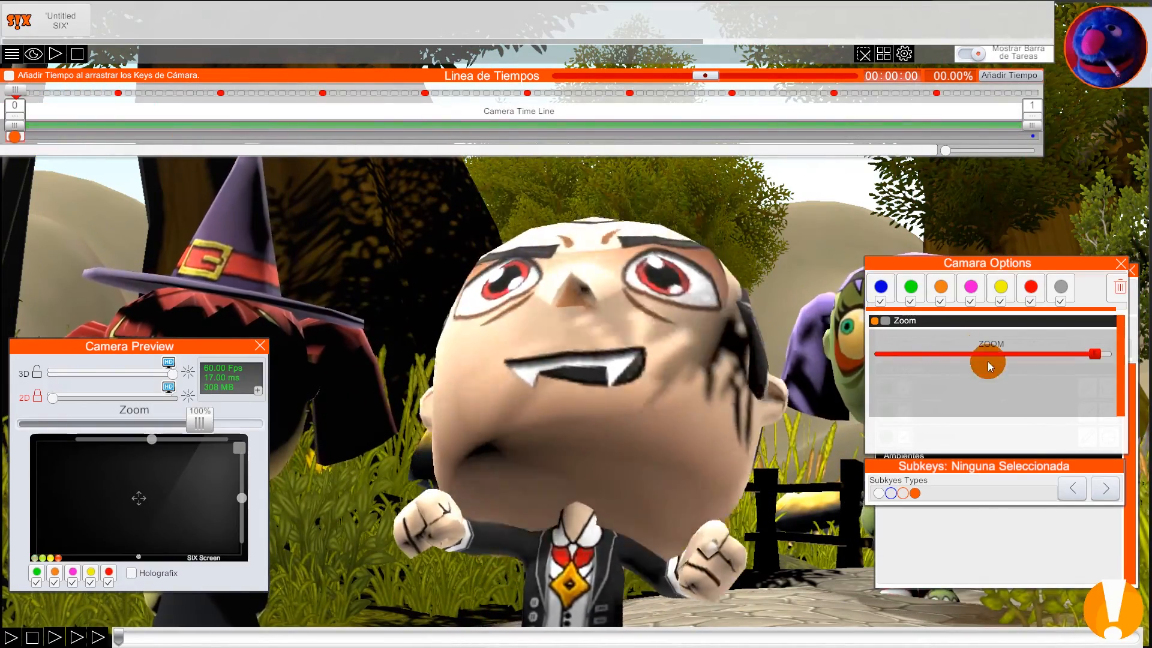
pyautogui.moveTo(817, 303); pyautogui.dragTo(709, 429, button='right')
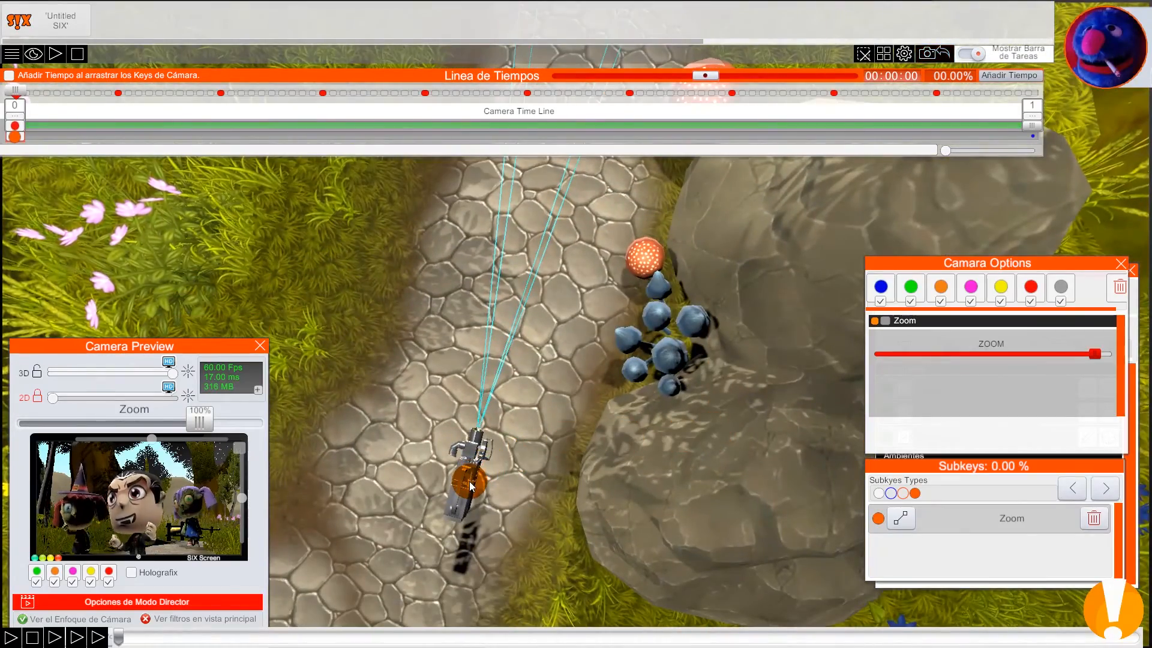
pyautogui.scroll(-6, 660, 240)
pyautogui.moveTo(683, 252); pyautogui.dragTo(562, 344, button='middle')
pyautogui.moveTo(562, 344); pyautogui.dragTo(521, 397)
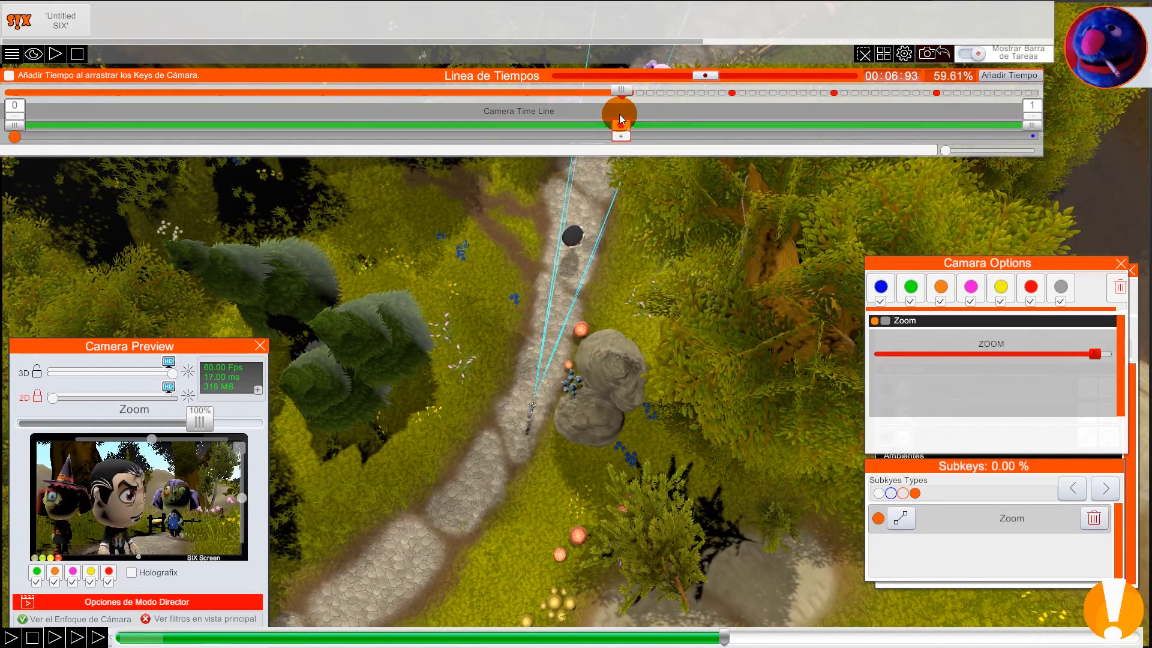
pyautogui.moveTo(578, 335); pyautogui.dragTo(546, 365)
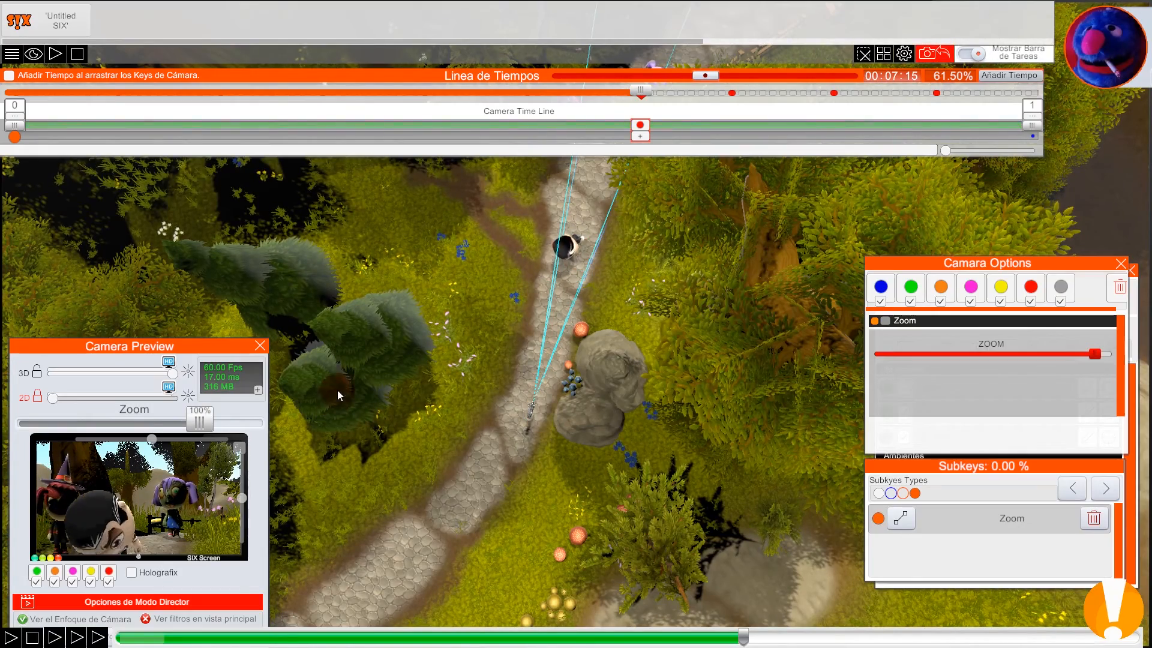
pyautogui.moveTo(146, 354); pyautogui.dragTo(142, 307)
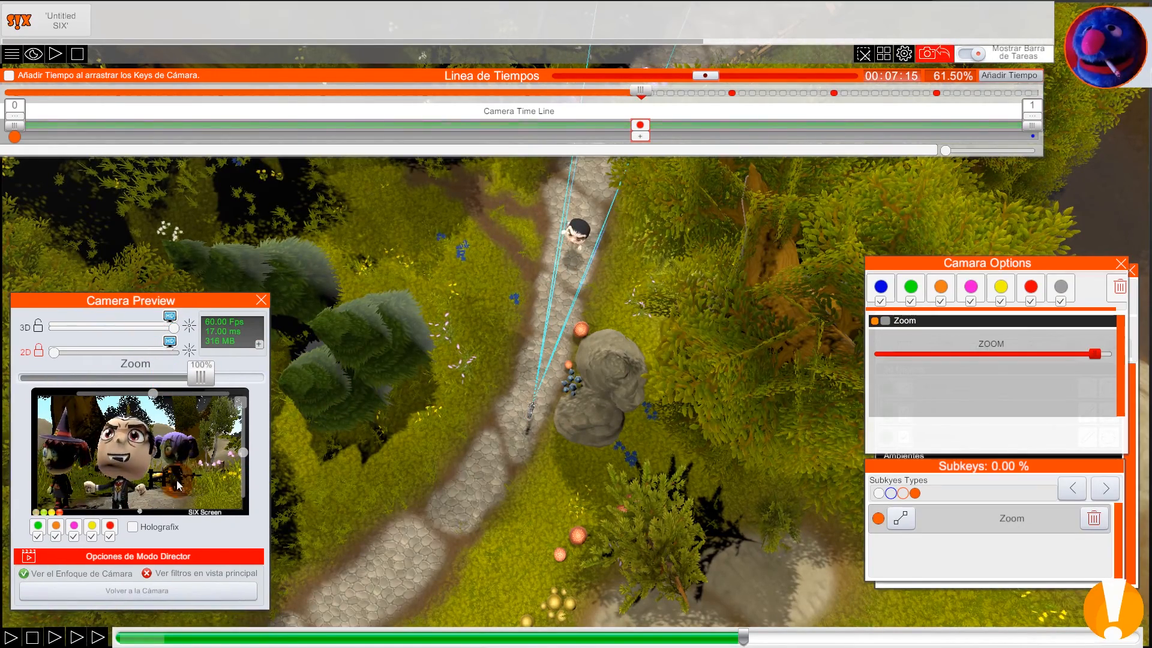
pyautogui.click(185, 596)
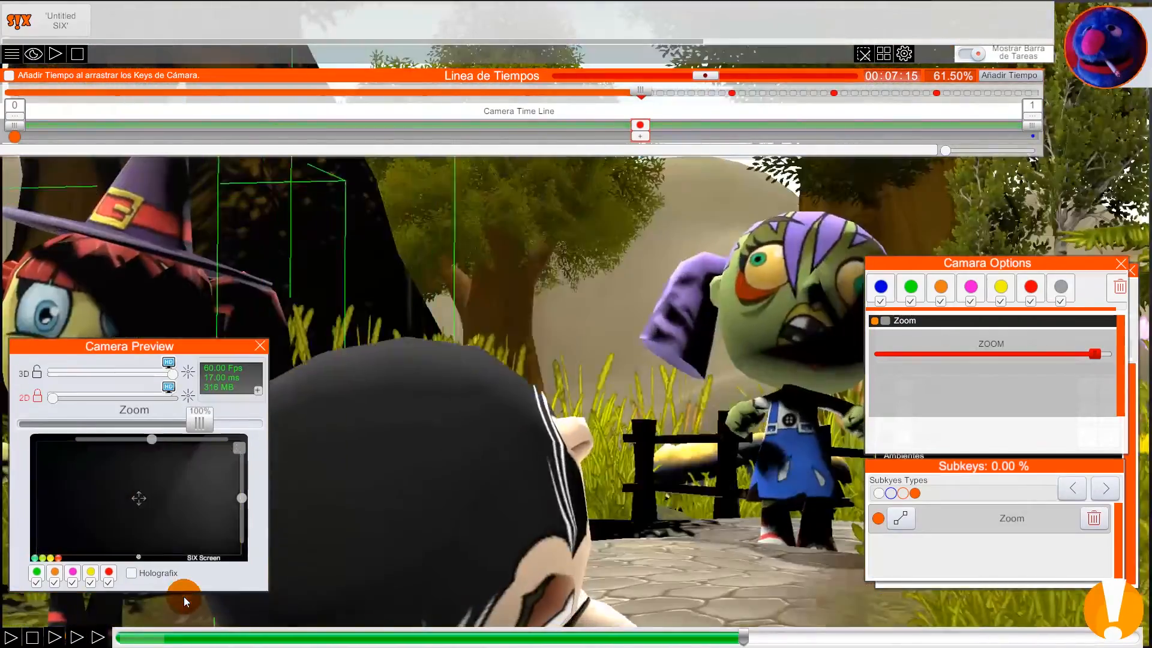
# Step: Go to the end of the timeline at 100% and lower the camera zoom there to about half
pyautogui.moveTo(640, 90); pyautogui.dragTo(362, 101)
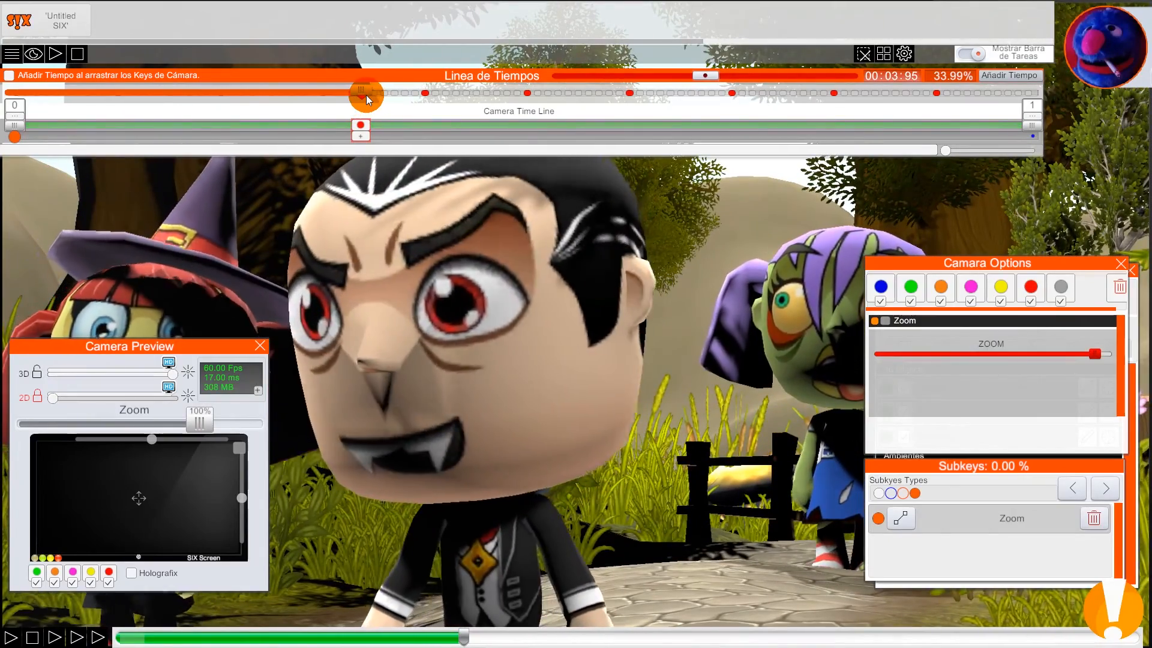
pyautogui.moveTo(363, 92); pyautogui.dragTo(1084, 124)
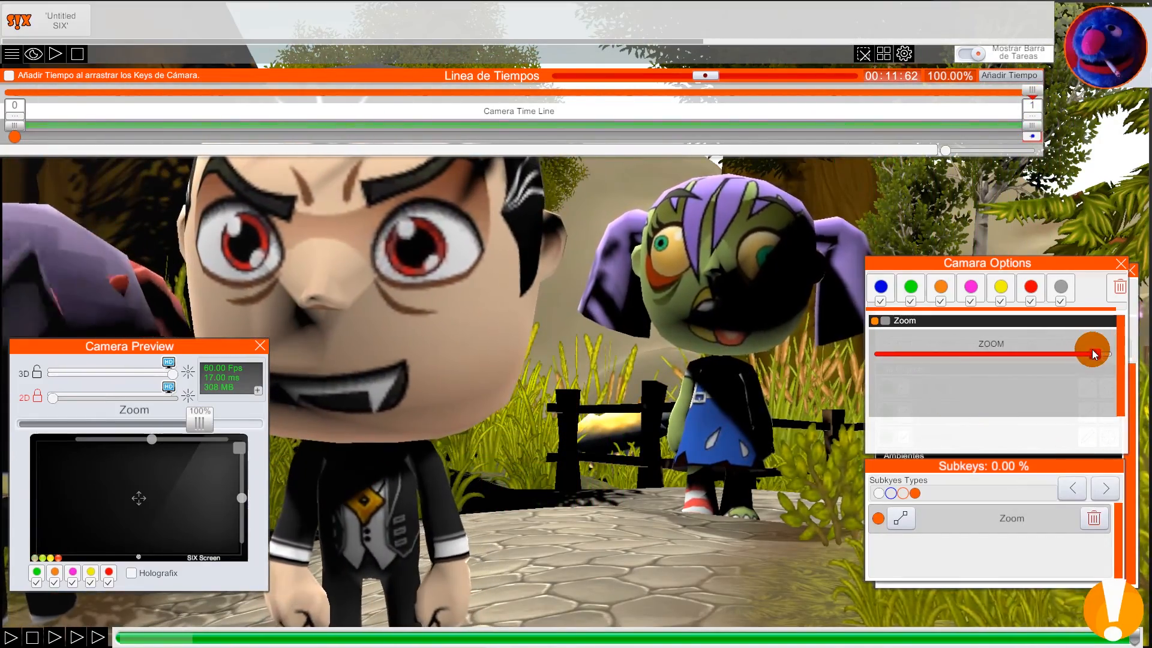
pyautogui.moveTo(1095, 355); pyautogui.dragTo(983, 356)
pyautogui.moveTo(1030, 94); pyautogui.dragTo(1052, 152)
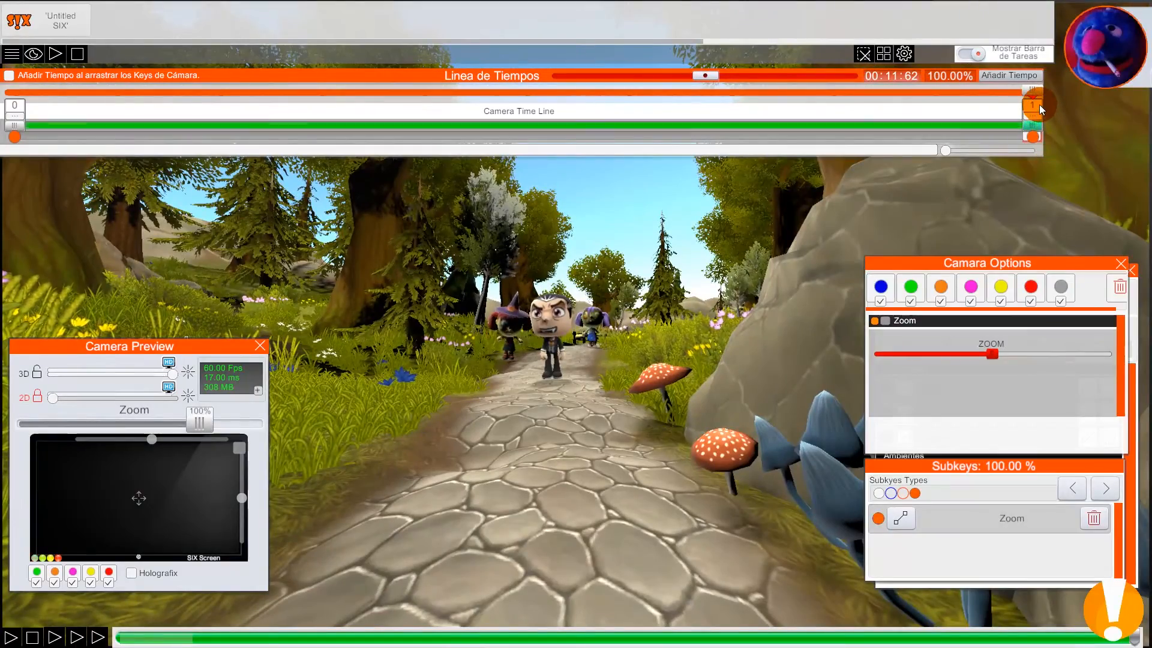
pyautogui.moveTo(1031, 90); pyautogui.dragTo(1040, 111)
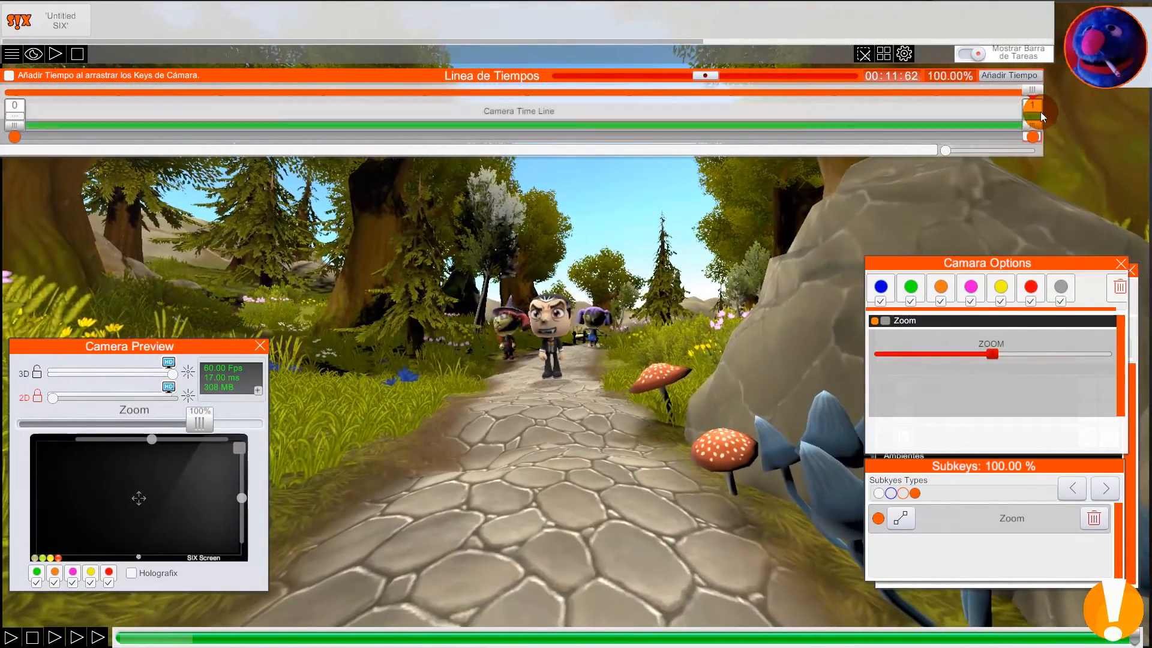
# Step: Reframe the view close in front of Dracula and record it as the camera position at the final timeline key
pyautogui.click(535, 477)
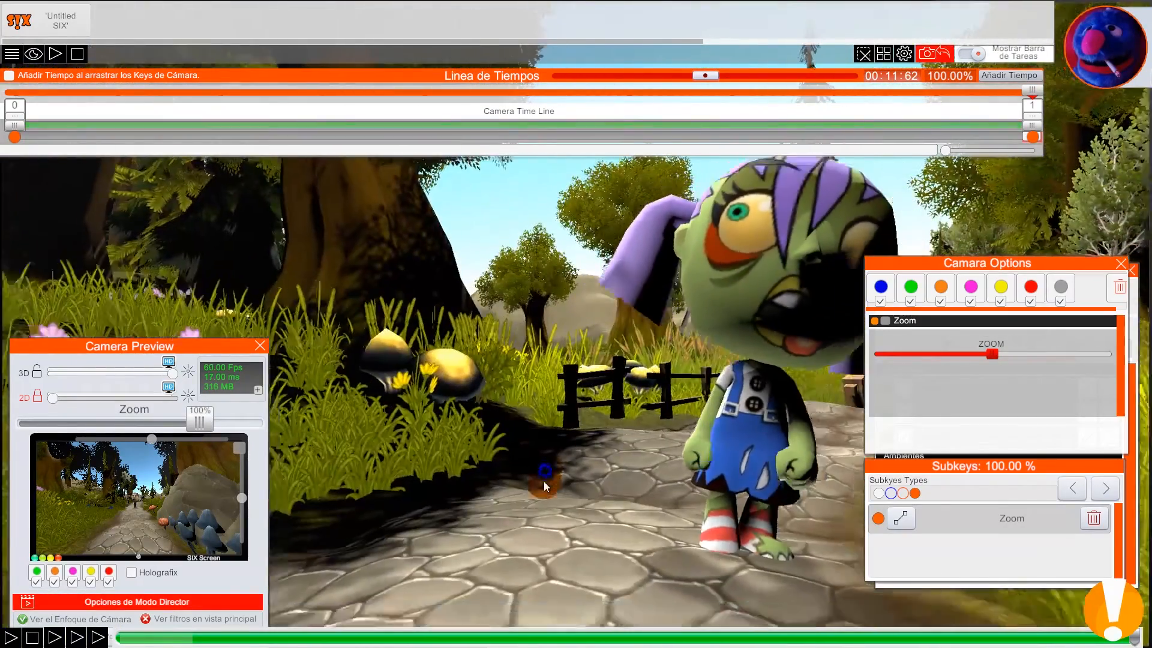
pyautogui.click(547, 483)
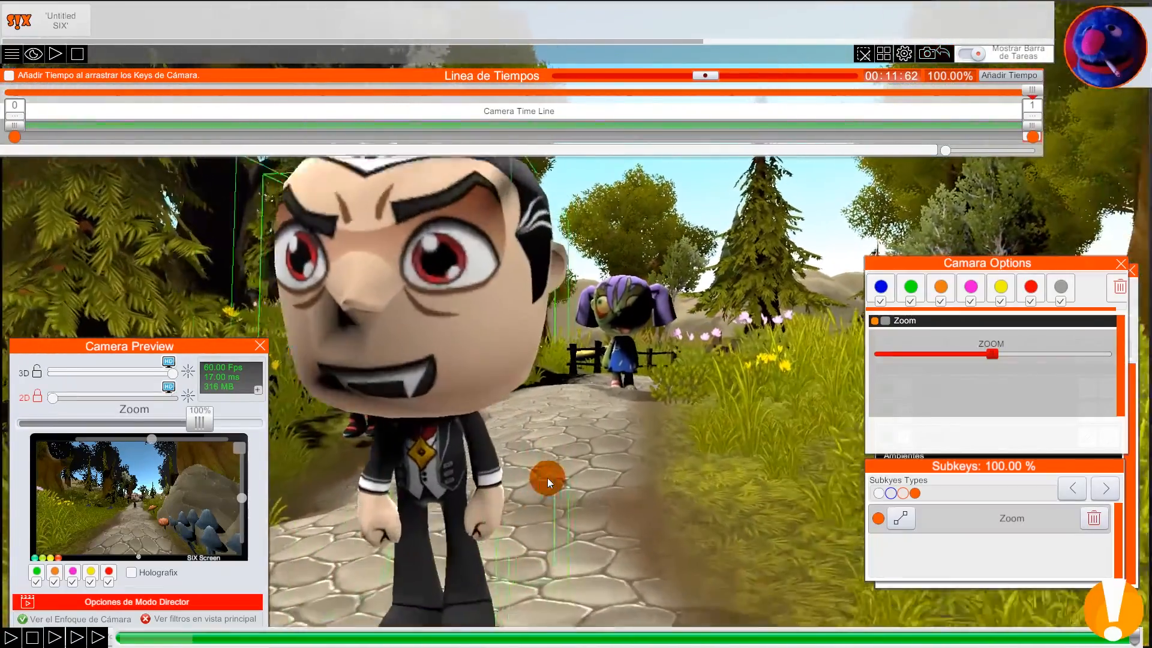
pyautogui.moveTo(547, 478); pyautogui.dragTo(669, 514)
pyautogui.press('e')
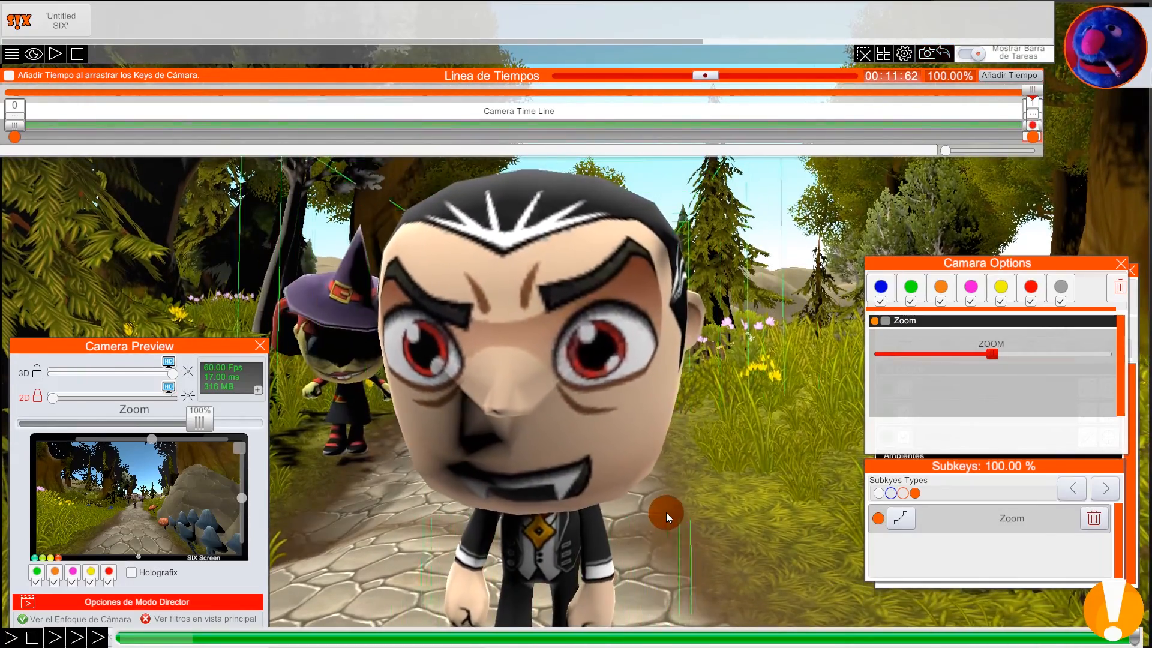
pyautogui.click(1032, 127)
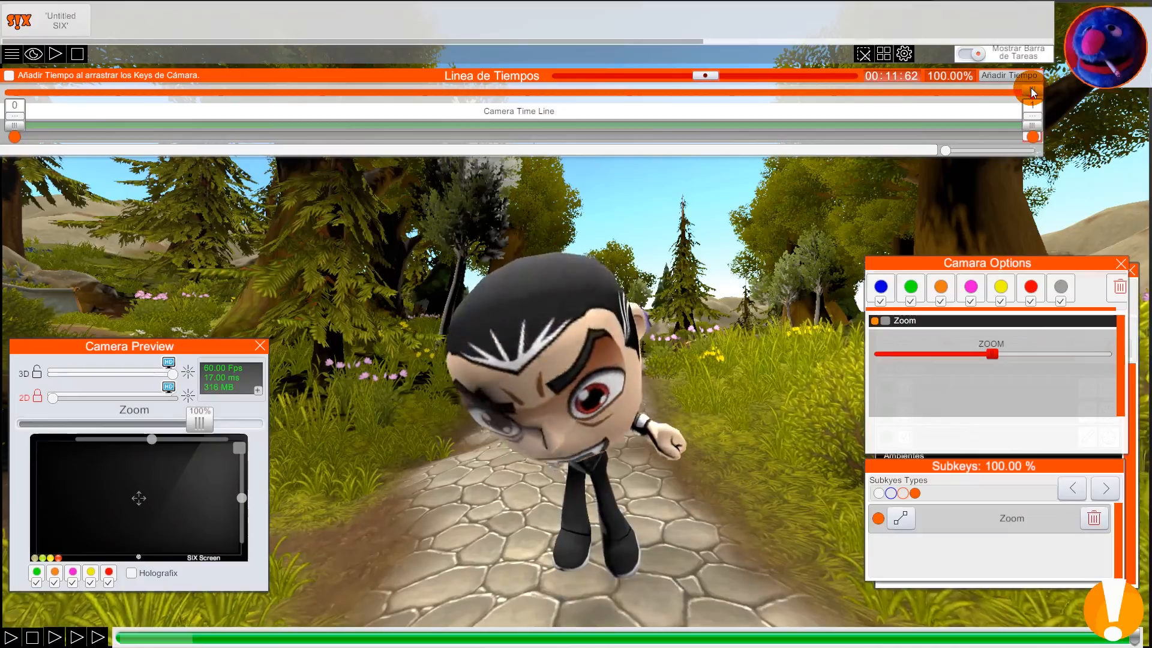
# Step: Return to the start of the camera timeline at 0% and scrub through it to review the camera move from Dracula's close-up
pyautogui.moveTo(1031, 91); pyautogui.dragTo(14, 96)
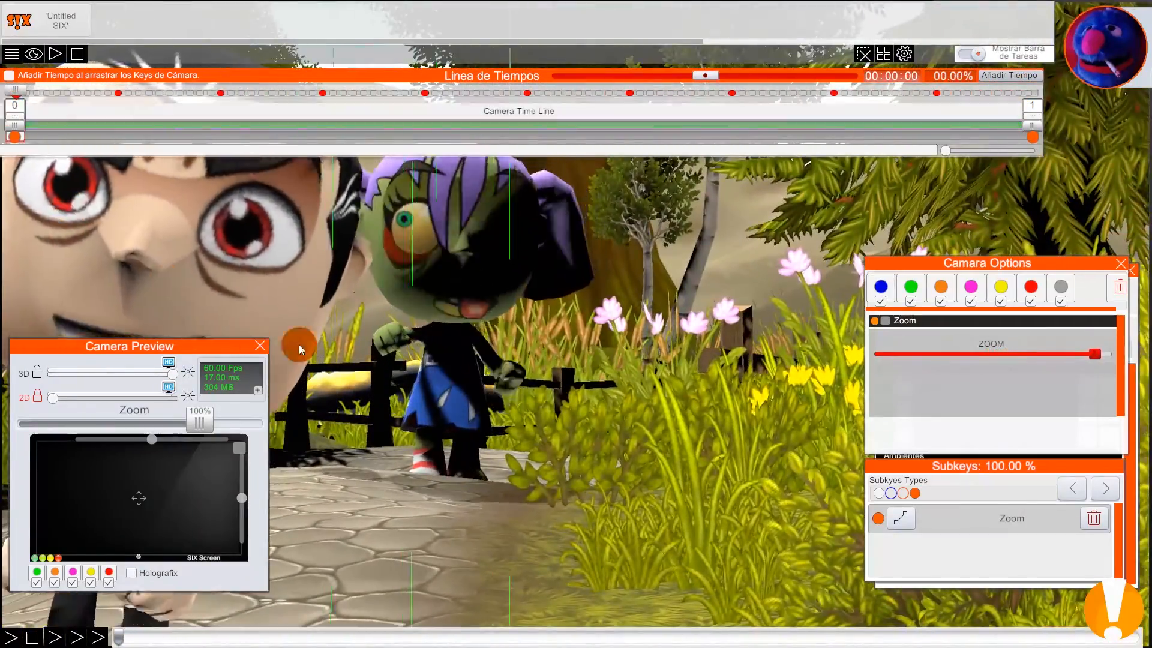
pyautogui.moveTo(537, 540); pyautogui.dragTo(568, 569, button='right')
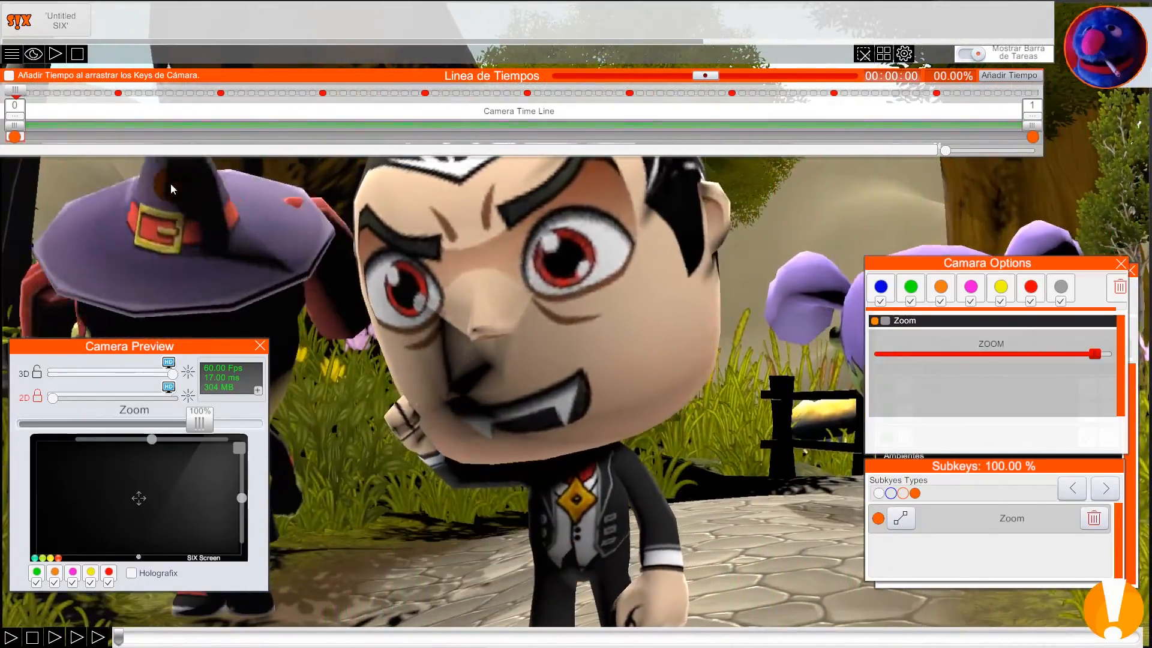
pyautogui.moveTo(15, 92)
pyautogui.mouseDown()
pyautogui.moveTo(1030, 126)
pyautogui.moveTo(306, 126)
pyautogui.moveTo(699, 144)
pyautogui.moveTo(259, 144)
pyautogui.moveTo(671, 150)
pyautogui.moveTo(414, 170)
pyautogui.moveTo(657, 179)
pyautogui.moveTo(1, 180)
pyautogui.mouseUp()
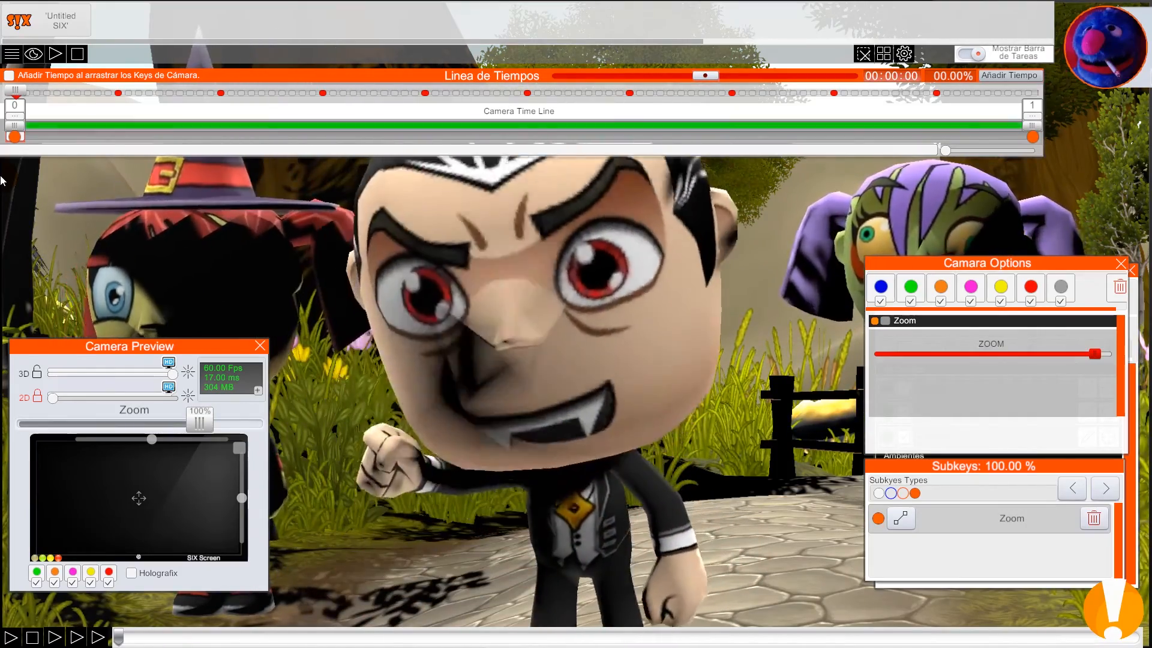
pyautogui.moveTo(16, 89); pyautogui.dragTo(31, 88)
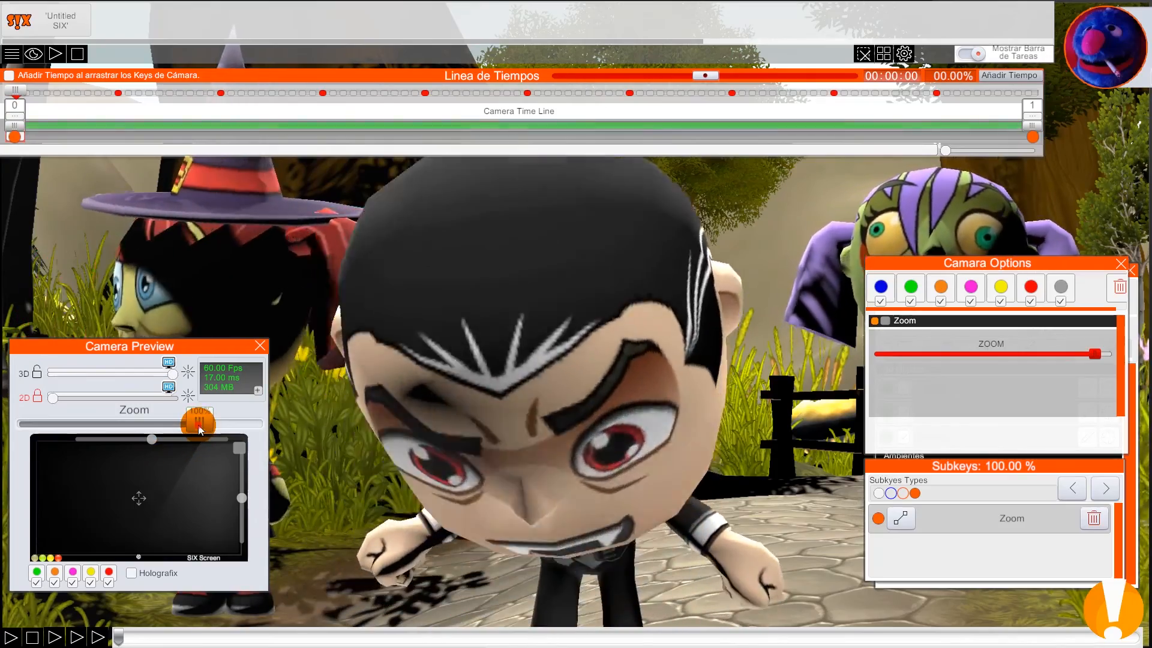
# Step: Reduce the preview zoom until the whole SIX Screen frame fits in view, and check the shot at the timeline start
pyautogui.moveTo(198, 424); pyautogui.dragTo(182, 423)
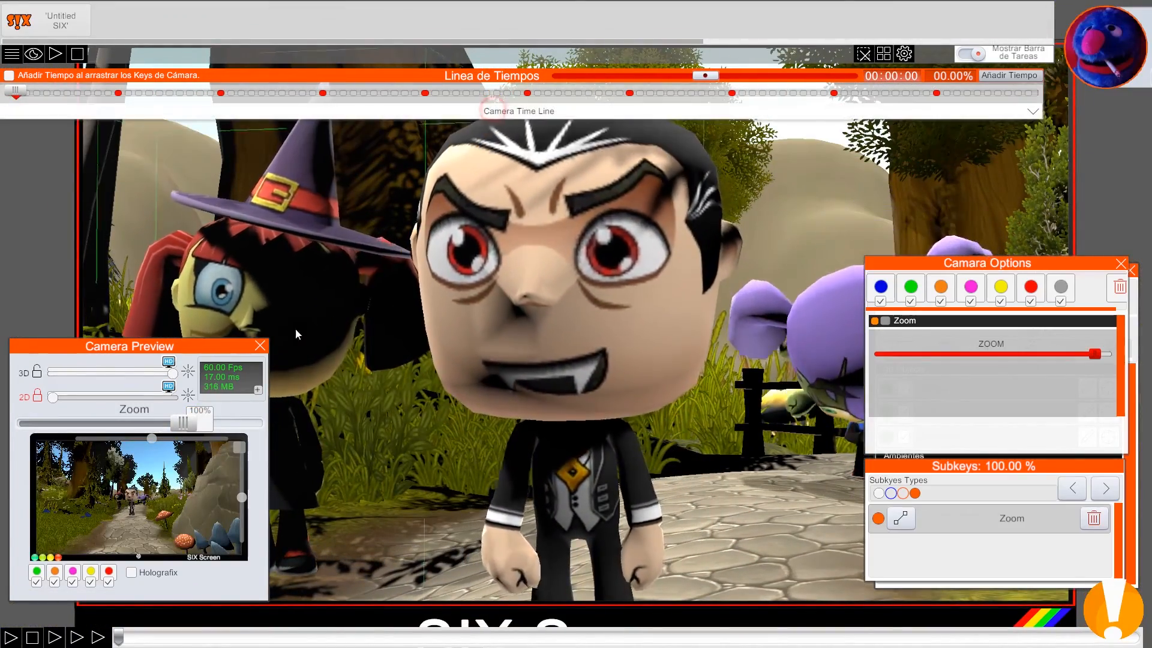
pyautogui.moveTo(185, 428); pyautogui.dragTo(137, 422)
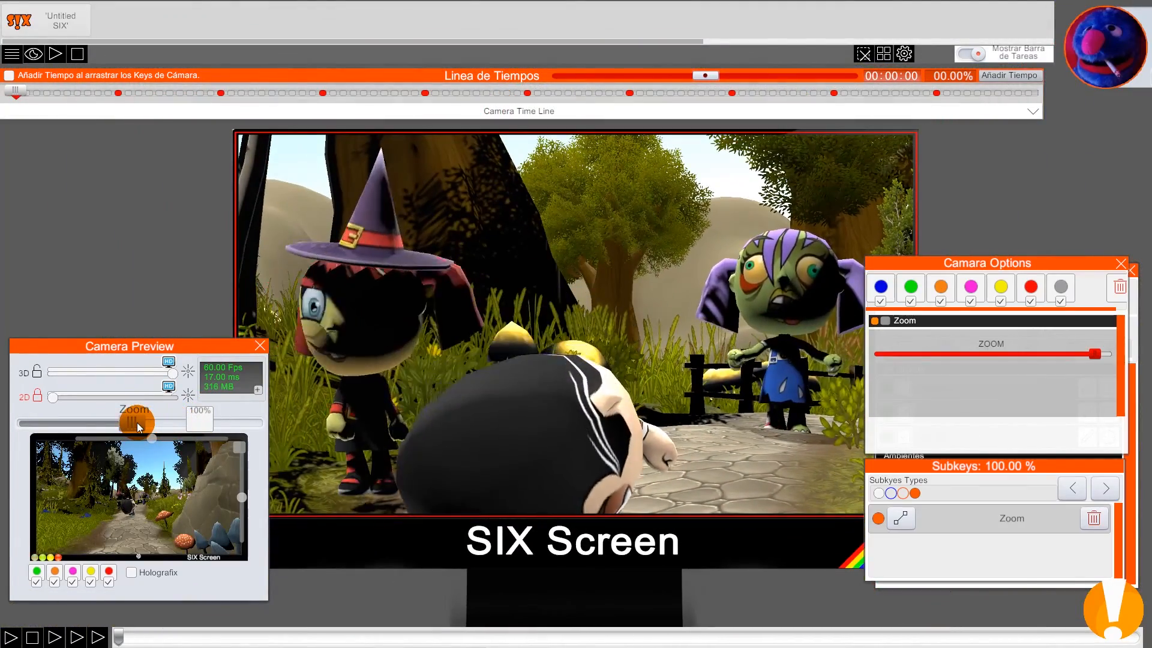
pyautogui.moveTo(171, 345); pyautogui.dragTo(164, 364)
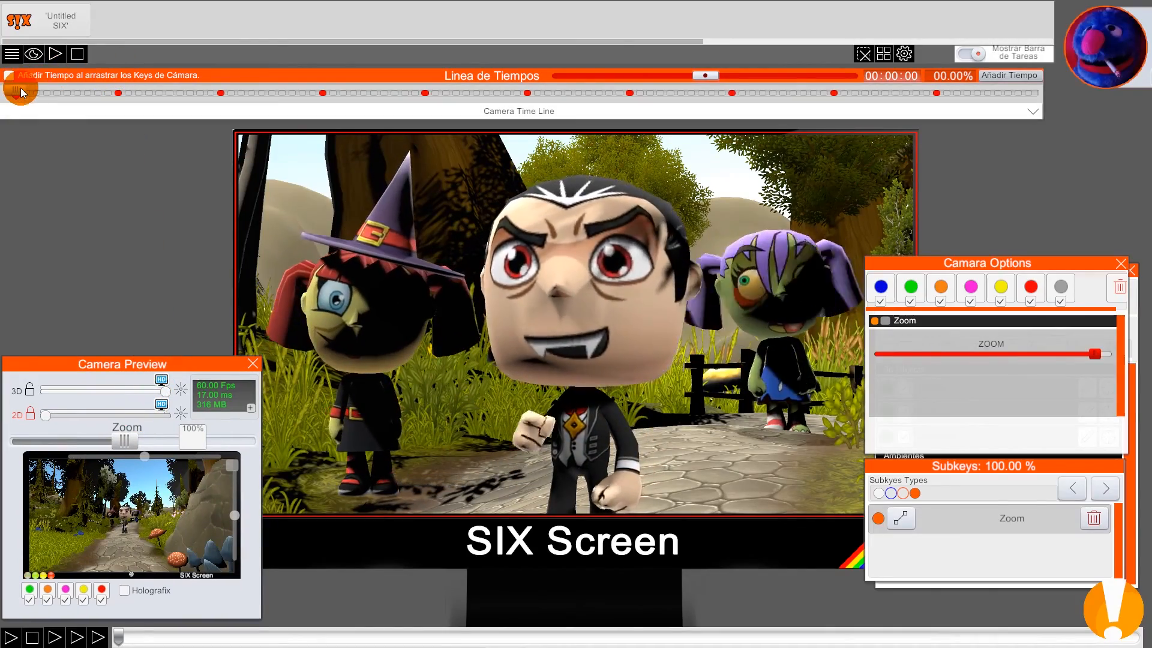
pyautogui.click(18, 90)
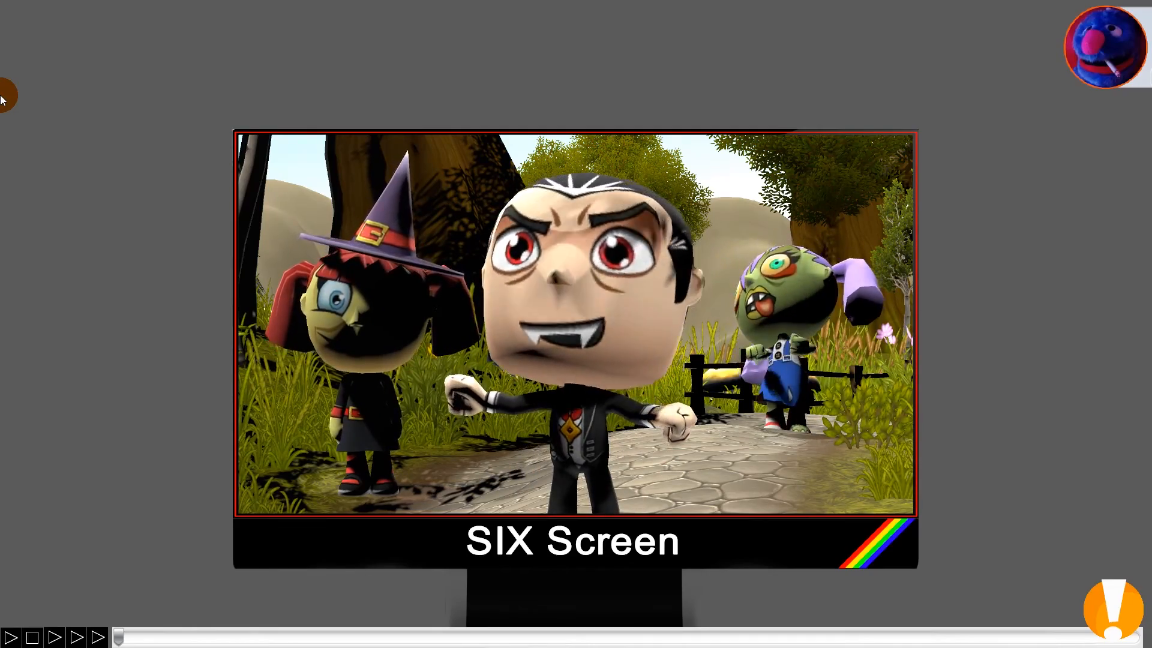
pyautogui.press('Escape')
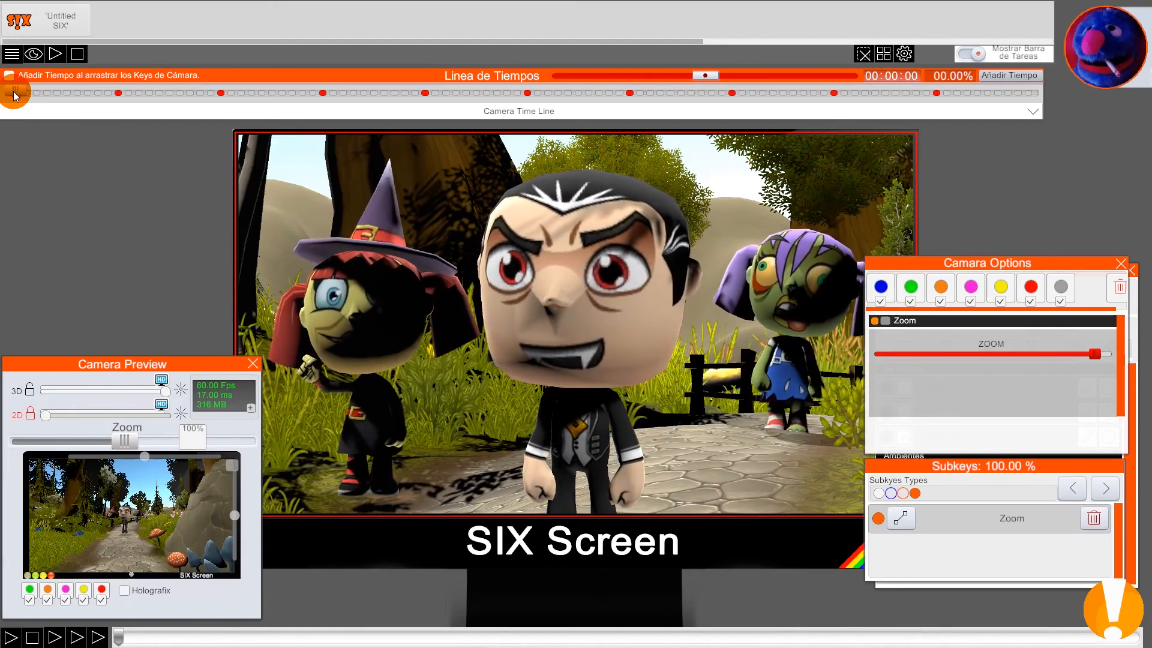
# Step: Examine the camera's position and field of view from above in director mode while scrubbing the timeline, then return to the camera view
pyautogui.moveTo(15, 92); pyautogui.dragTo(839, 364)
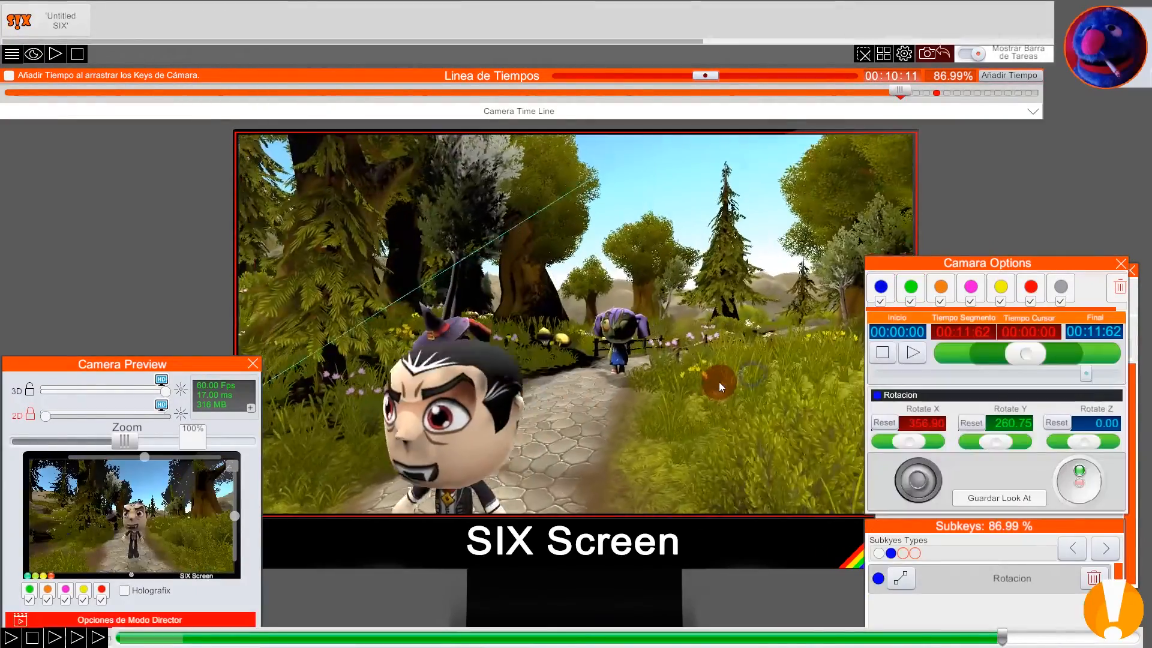
pyautogui.moveTo(476, 447)
pyautogui.mouseDown()
pyautogui.moveTo(482, 464)
pyautogui.moveTo(698, 432)
pyautogui.moveTo(702, 441)
pyautogui.moveTo(721, 419)
pyautogui.moveTo(763, 450)
pyautogui.moveTo(712, 452)
pyautogui.moveTo(726, 465)
pyautogui.moveTo(723, 428)
pyautogui.moveTo(748, 442)
pyautogui.moveTo(815, 141)
pyautogui.mouseUp()
pyautogui.moveTo(902, 94); pyautogui.dragTo(580, 90)
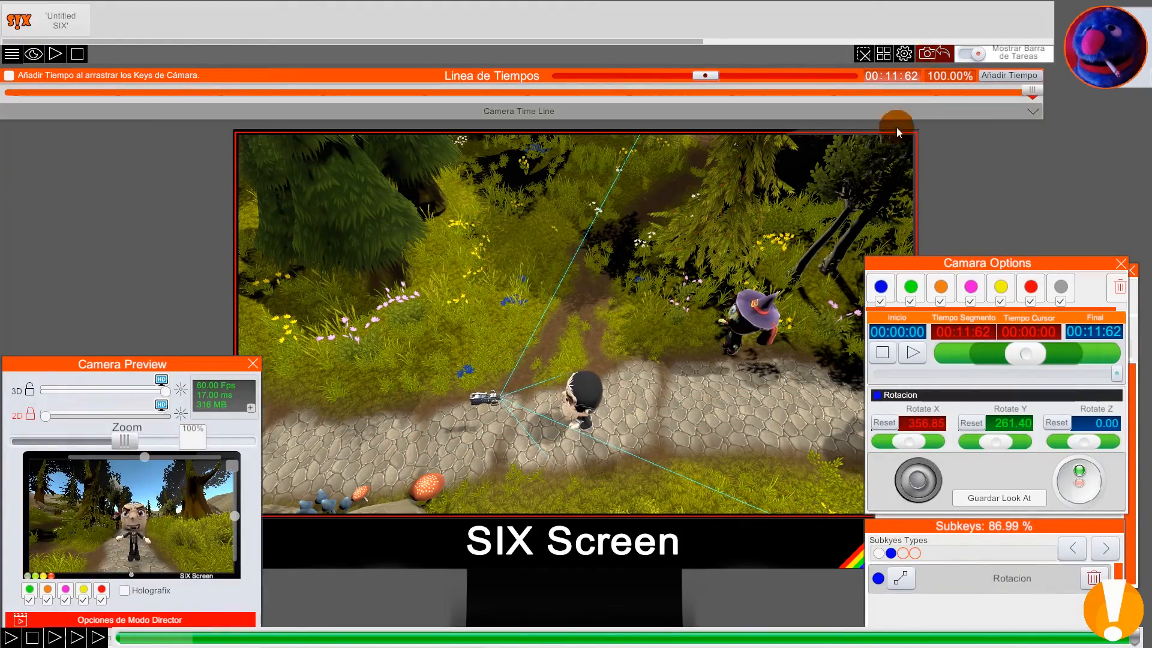
pyautogui.click(190, 365)
pyautogui.click(139, 573)
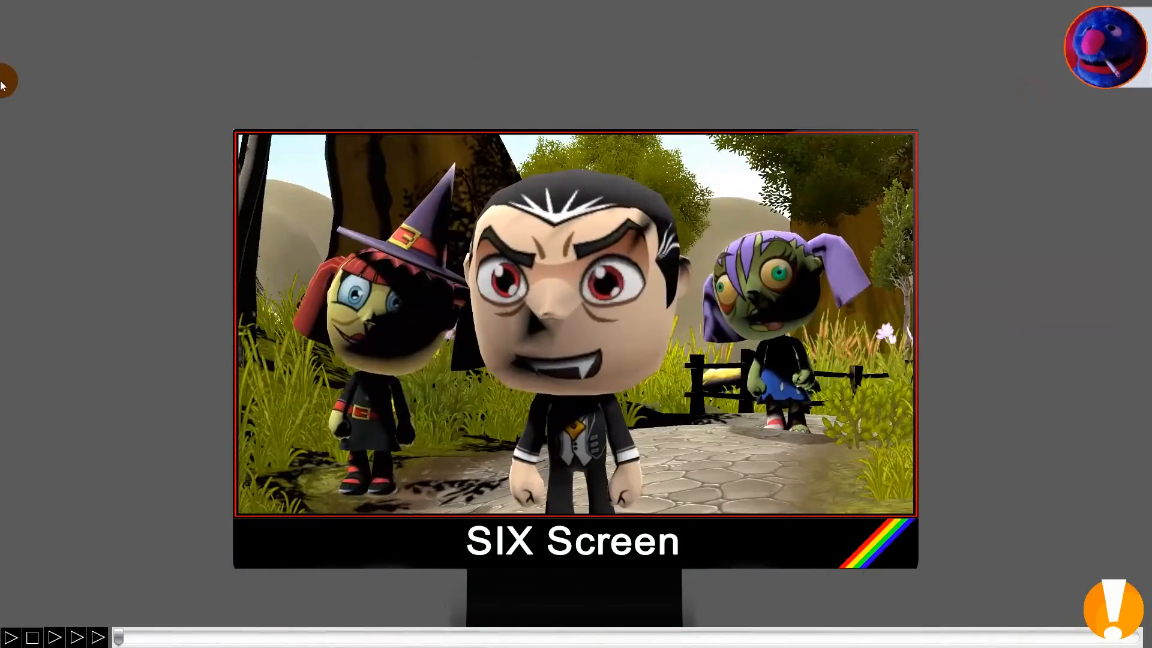
pyautogui.click(106, 594)
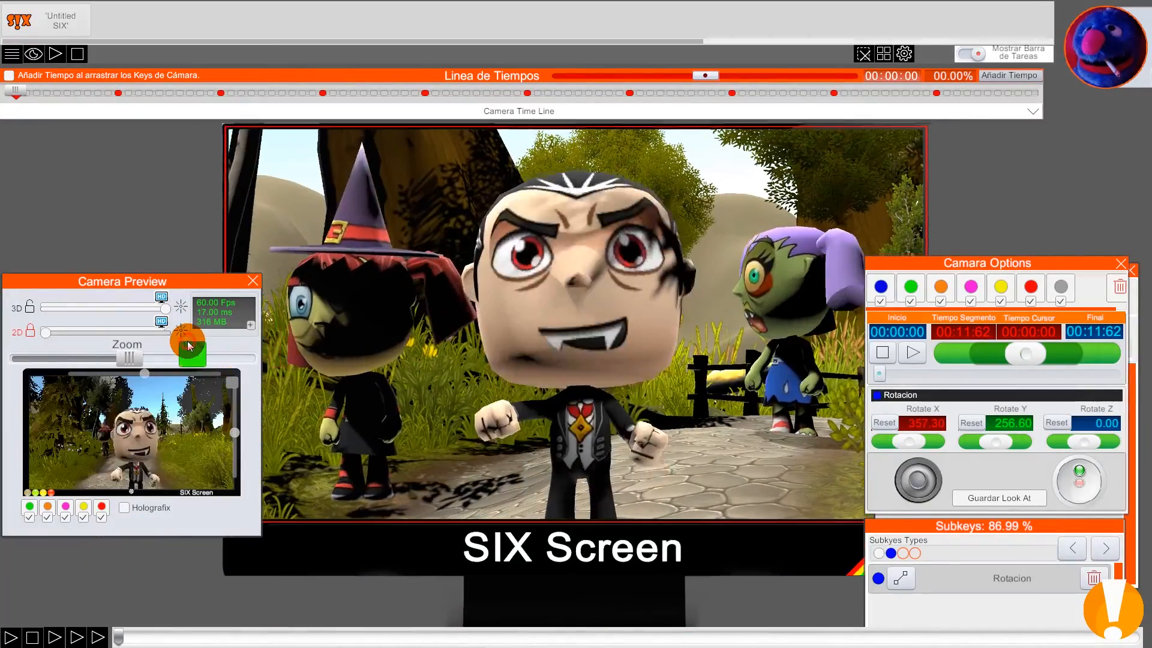
# Step: Restore the preview zoom to 100%, play the camera animation from the start and stop it at the end
pyautogui.click(188, 345)
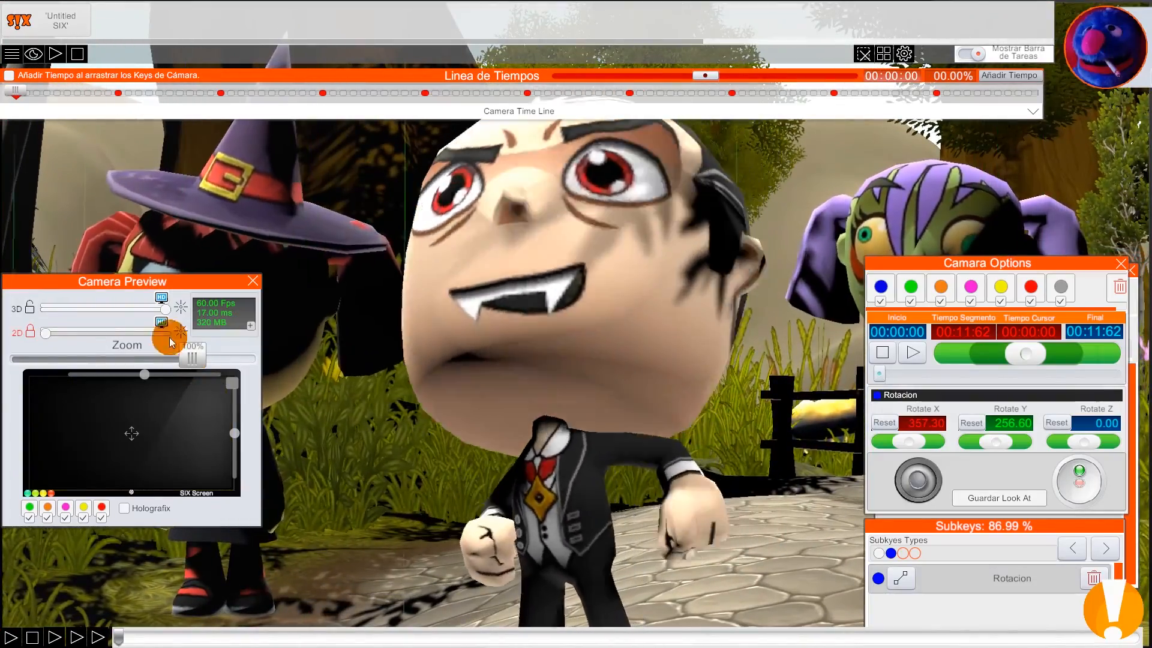
pyautogui.click(13, 638)
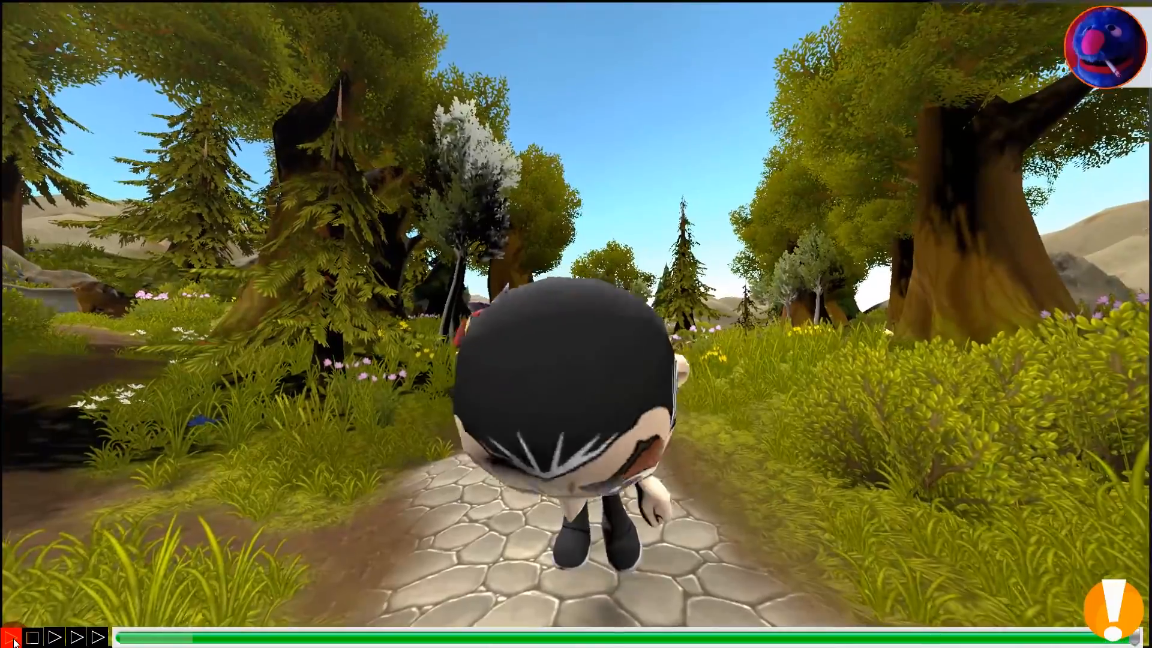
pyautogui.click(32, 639)
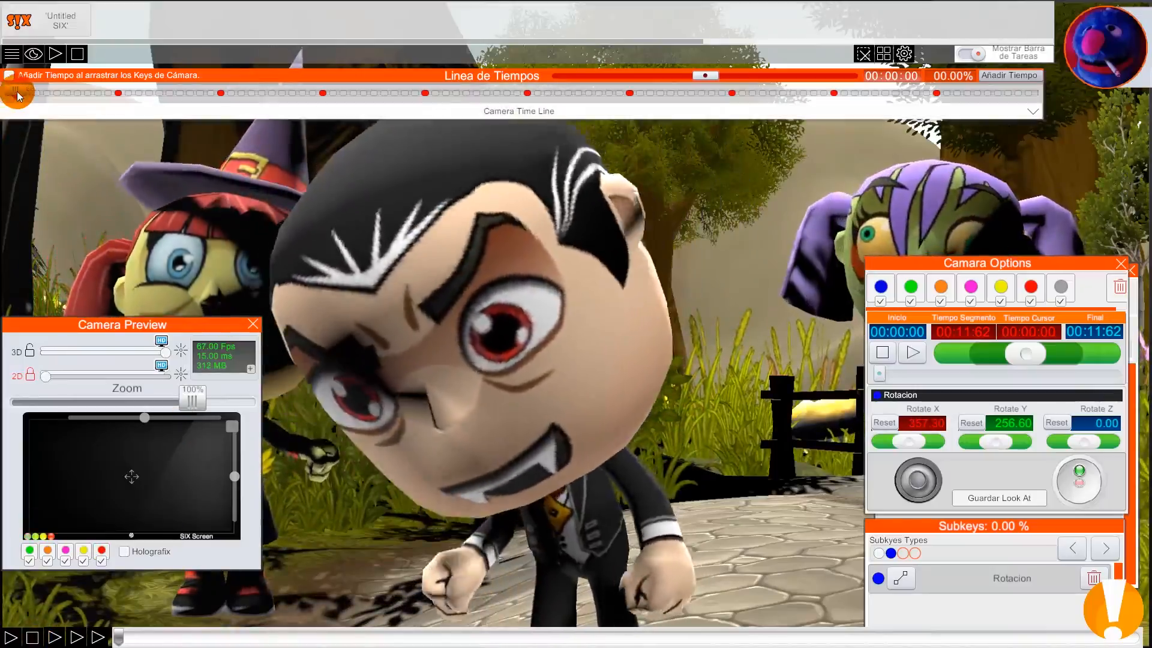
# Step: Go to the end of the timeline at 100% and shorten its total duration to 00:03:07
pyautogui.moveTo(16, 91); pyautogui.dragTo(1032, 103)
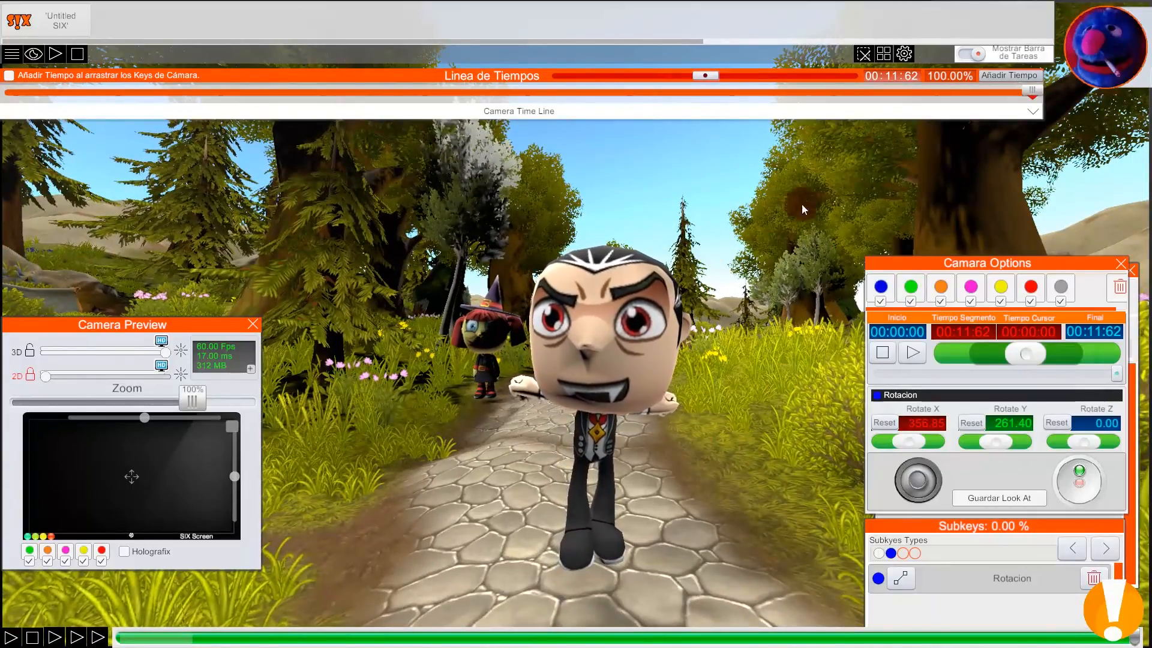
pyautogui.moveTo(709, 77); pyautogui.dragTo(622, 77)
pyautogui.moveTo(524, 78); pyautogui.dragTo(618, 74)
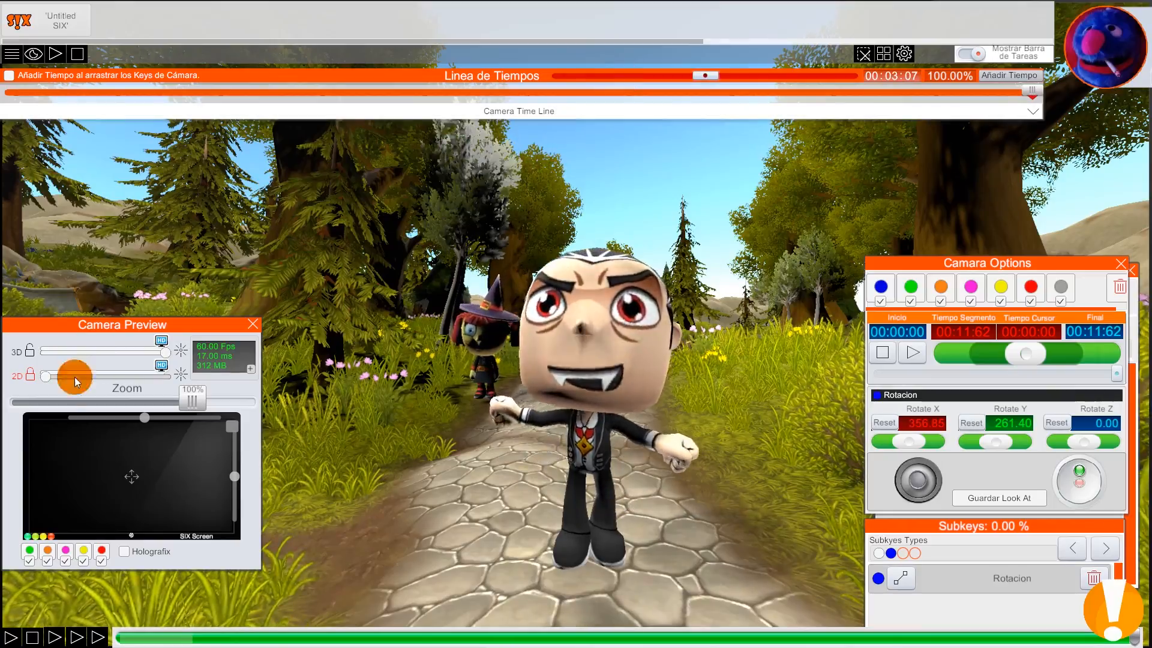
# Step: Return to the start and play the shortened camera animation twice to check its speed
pyautogui.click(32, 637)
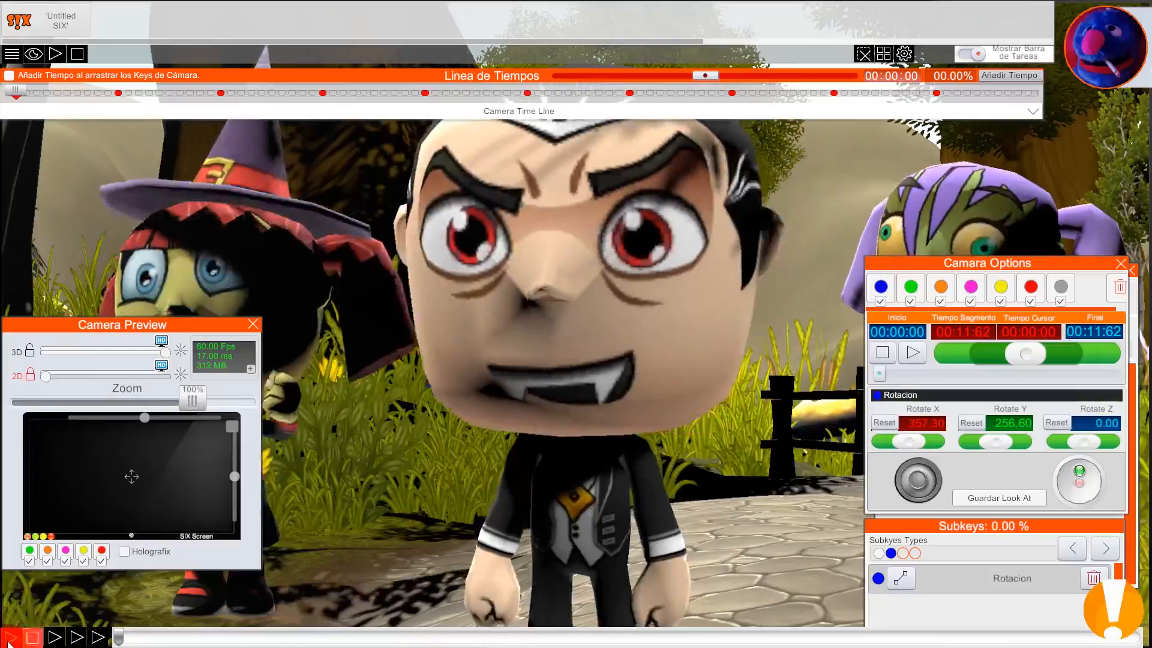
pyautogui.click(7, 641)
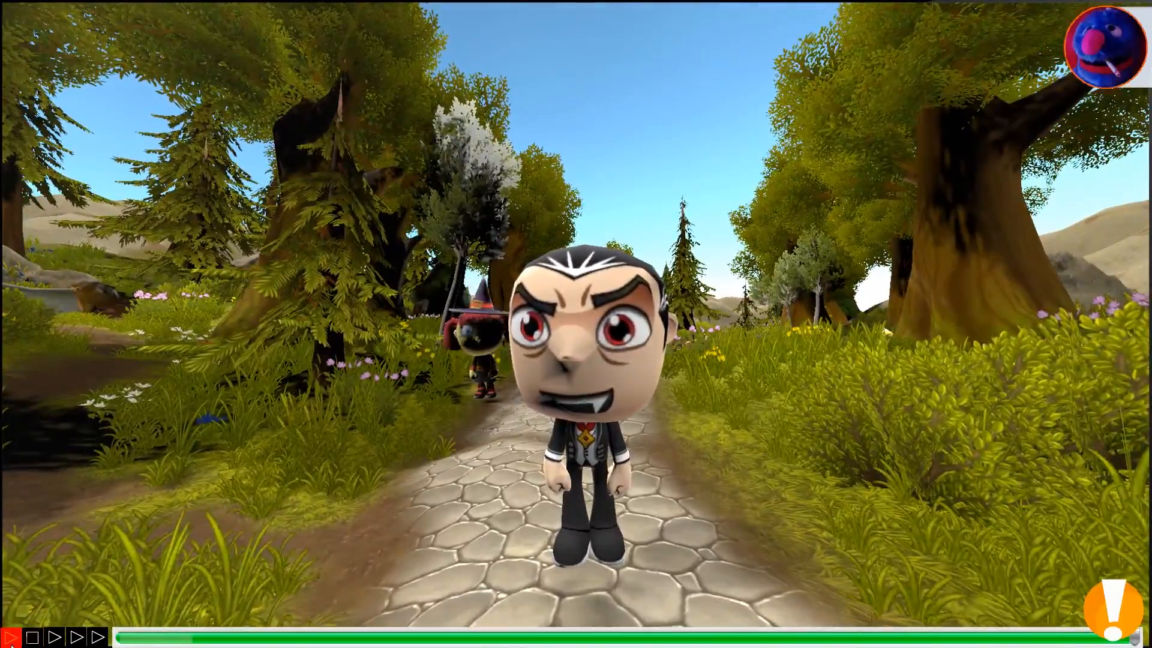
pyautogui.click(27, 643)
pyautogui.click(9, 640)
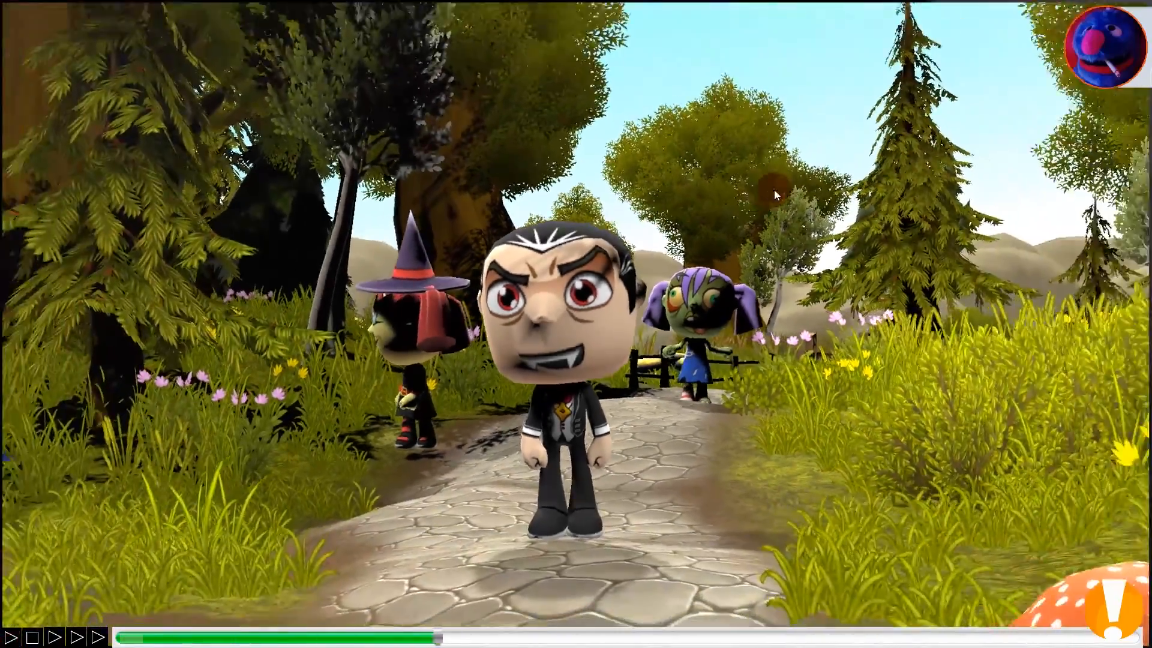